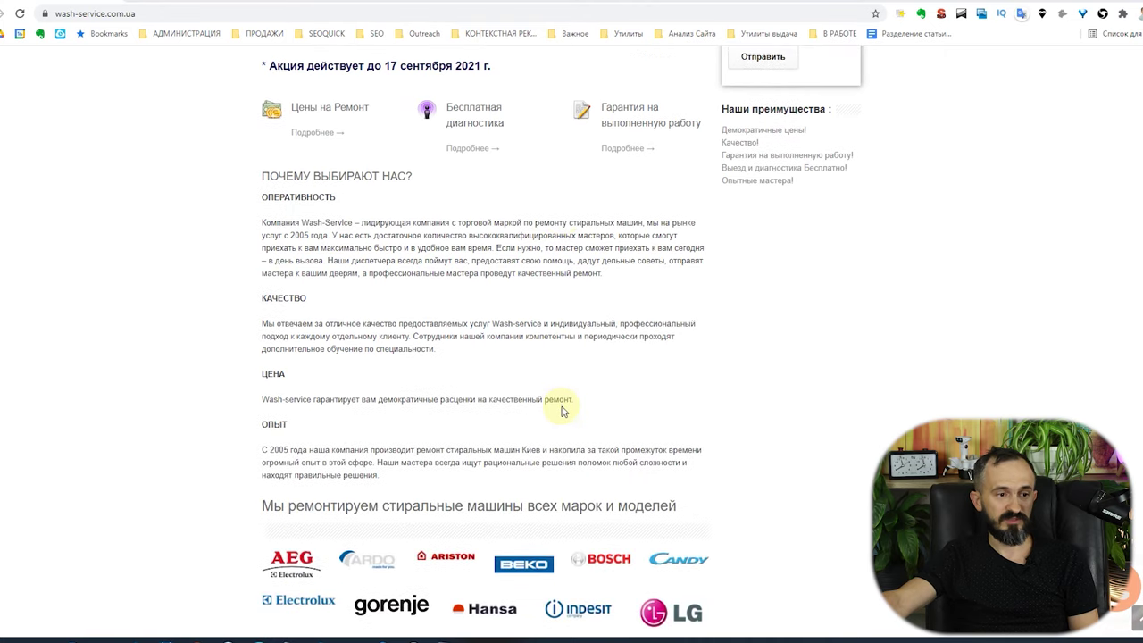
Step: Review the wash-service.com.ua homepage from the banner and quick-call form through the brand logos, FAQ and footer contacts
scroll(559, 422, down, 3)
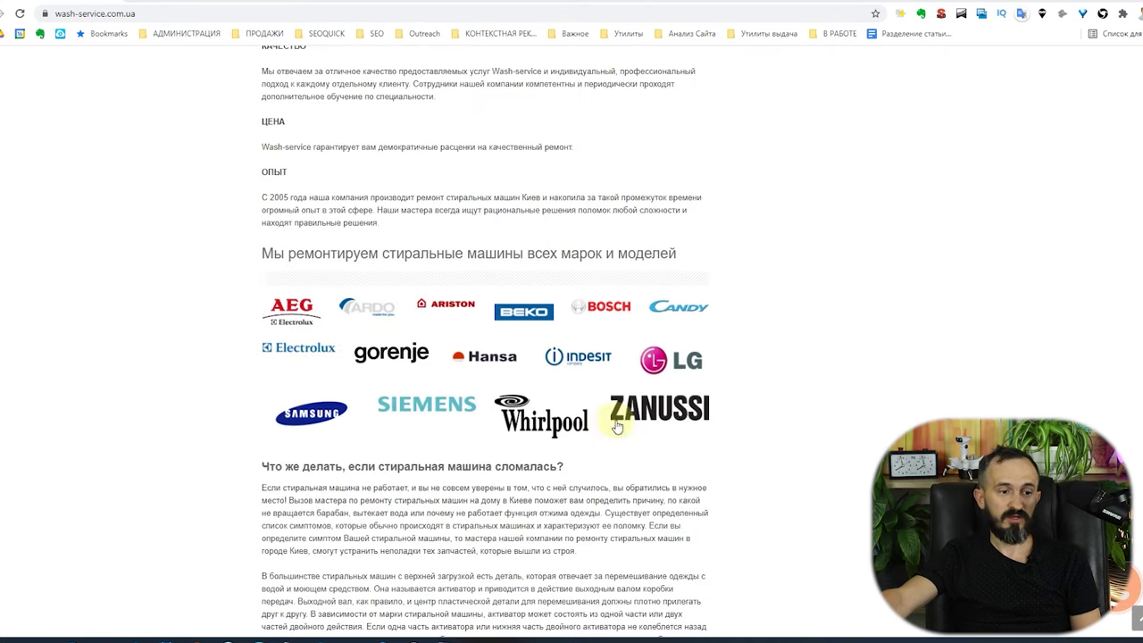
scroll(669, 521, up, 10)
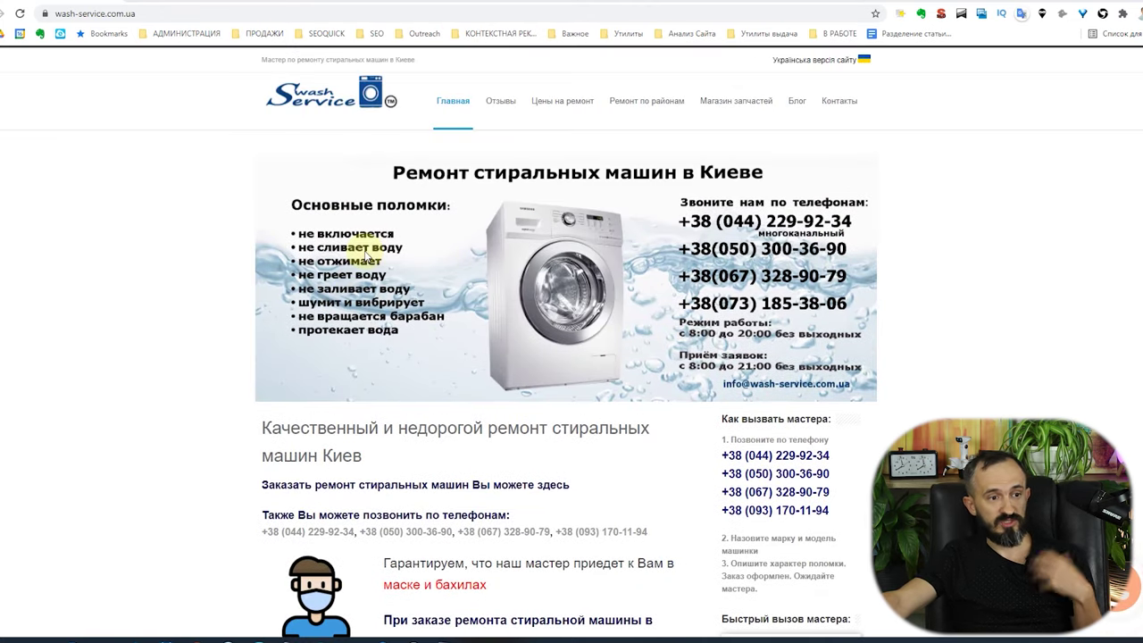
scroll(384, 374, down, 3)
scroll(491, 265, down, 3)
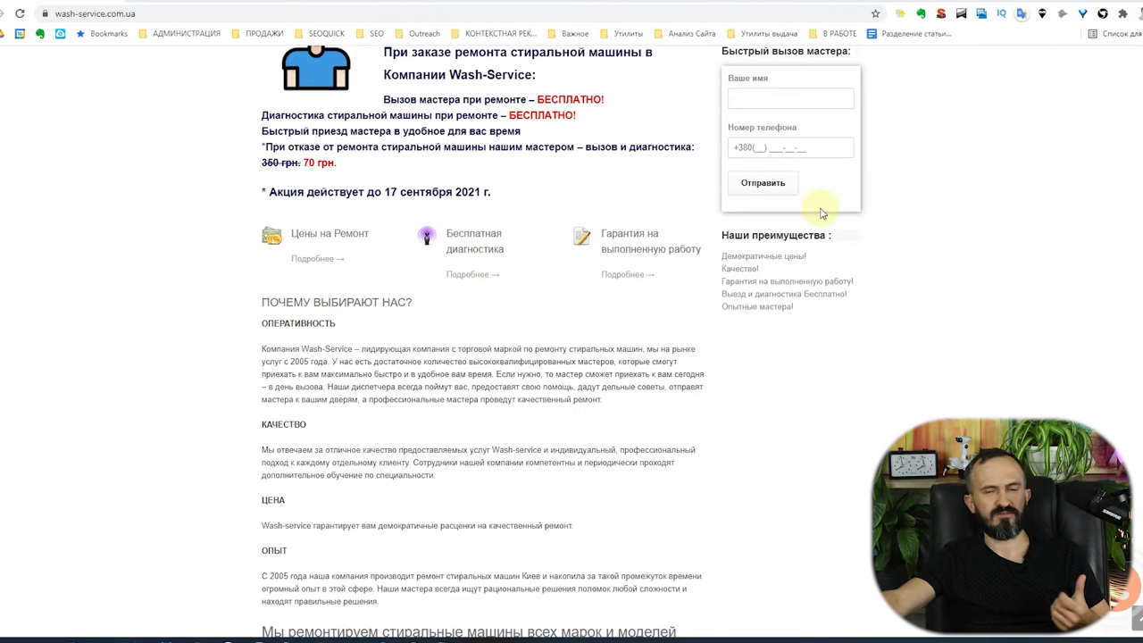
scroll(658, 222, down, 10)
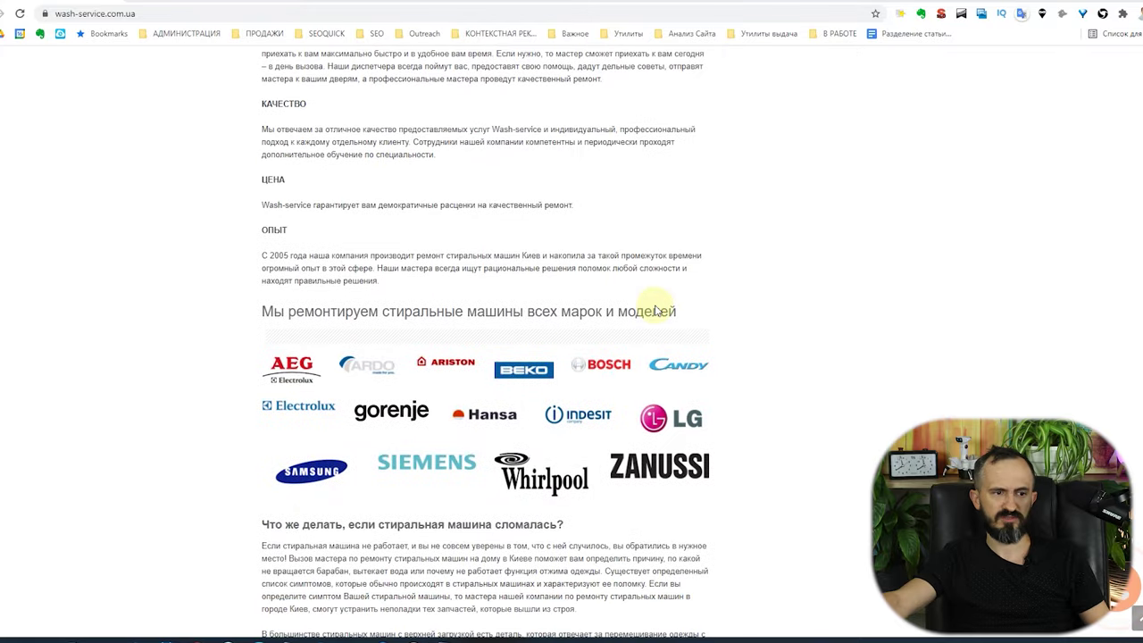
scroll(657, 341, down, 1)
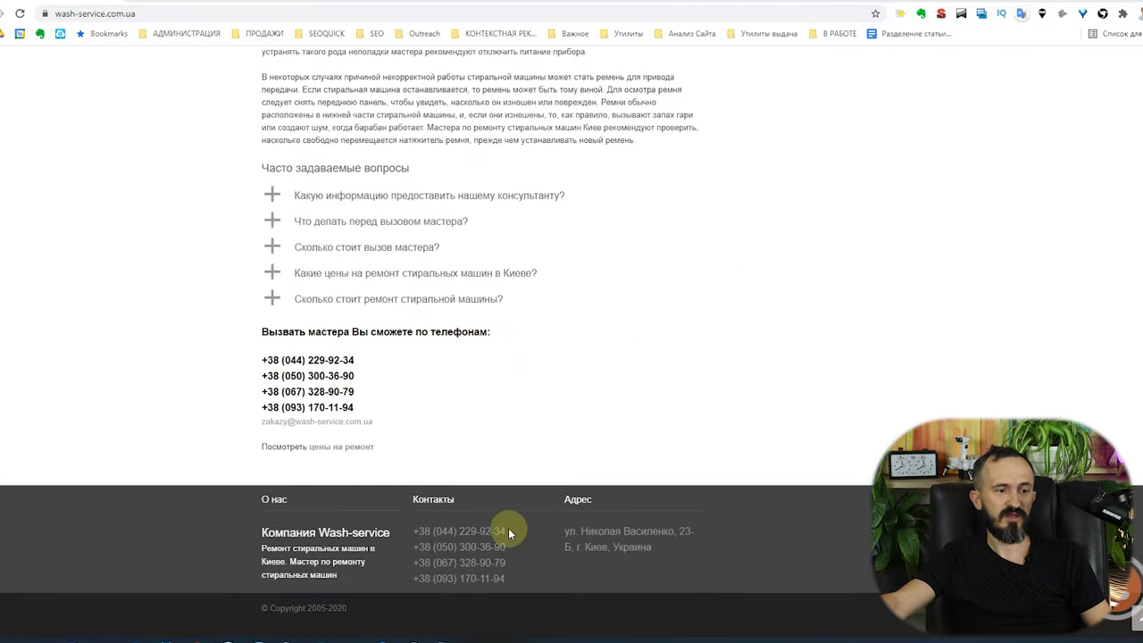
Step: Switch to Ahrefs and examine the site's organic search charts with the #11–100 positions hidden from the organic keywords graph
click(444, 641)
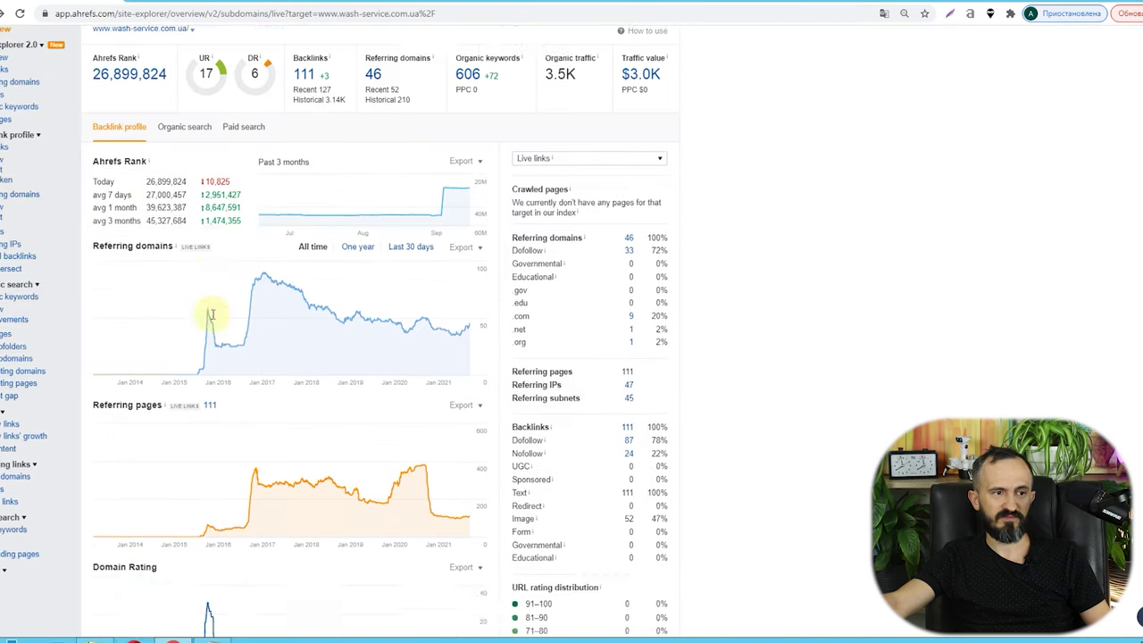
click(182, 192)
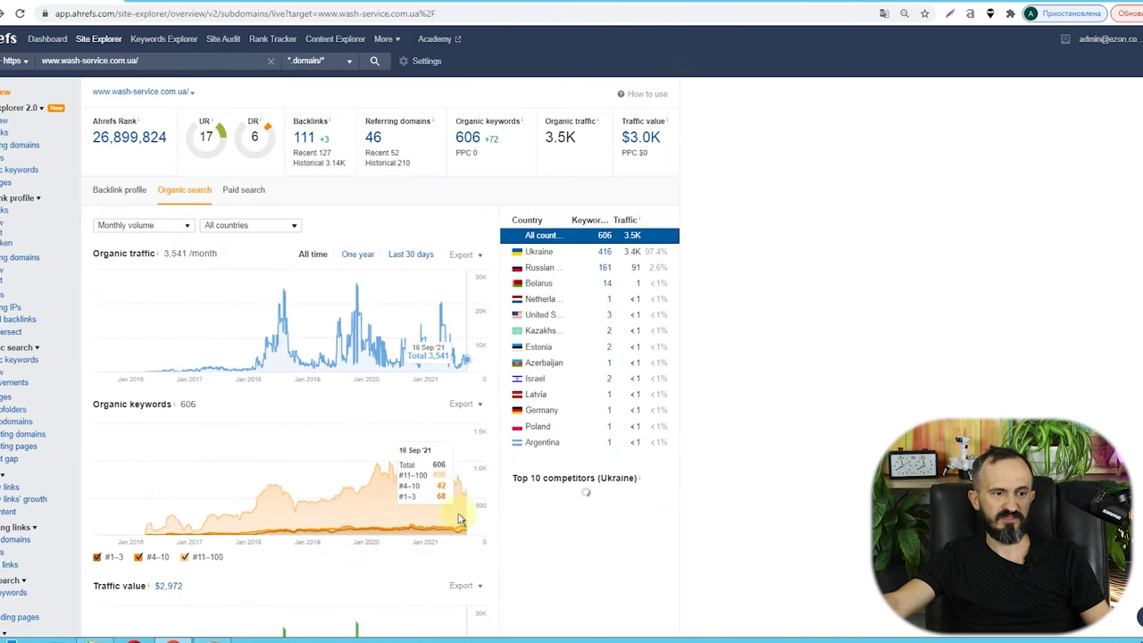
click(200, 558)
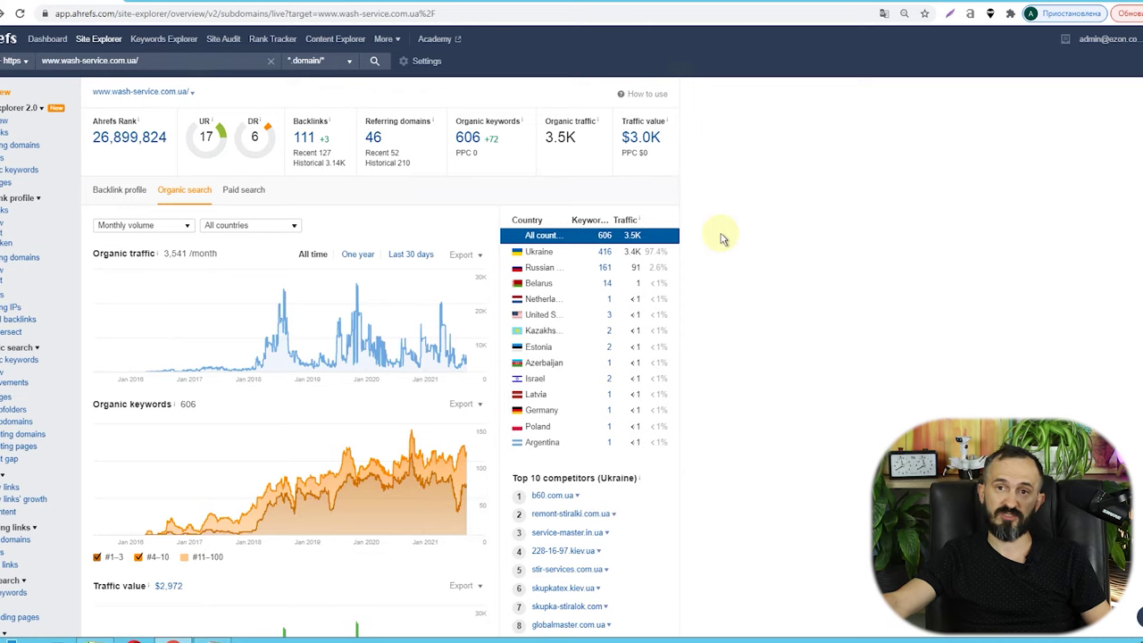
scroll(362, 331, down, 5)
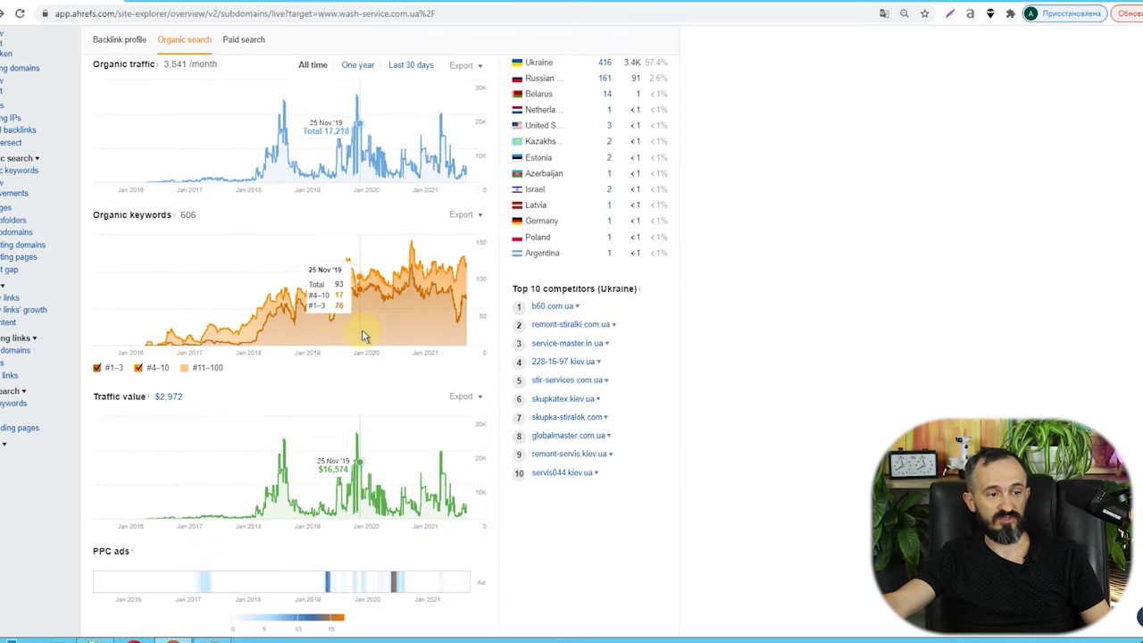
scroll(362, 330, up, 5)
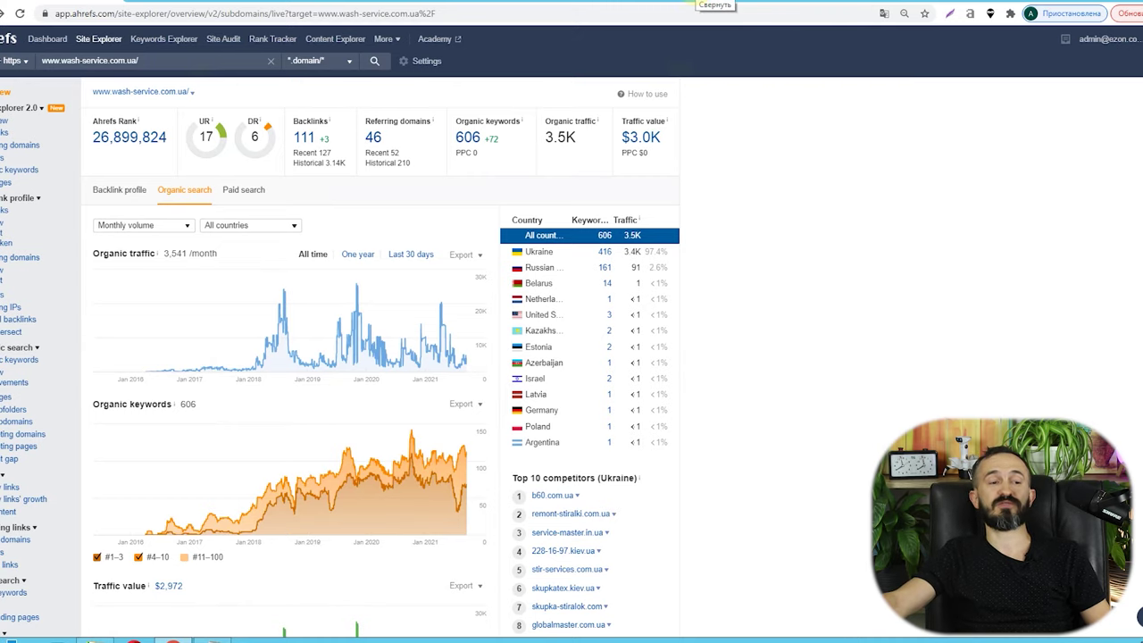
Step: Return to the wash-service.com.ua homepage and examine its banner, promotional offer and page address
click(708, 2)
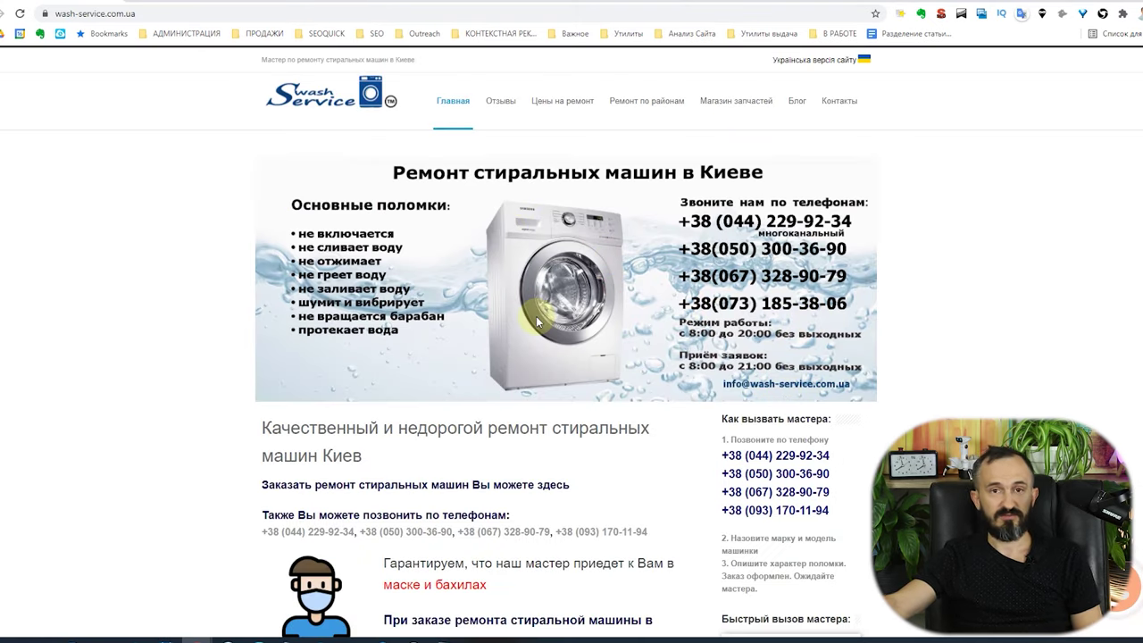
scroll(527, 482, down, 7)
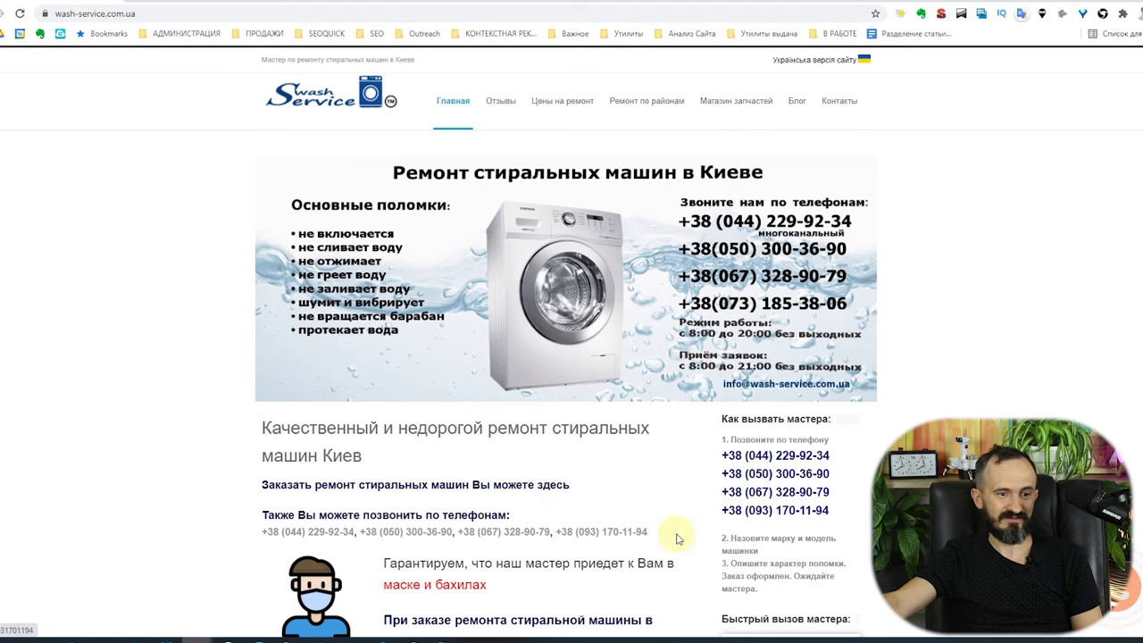
scroll(687, 532, down, 3)
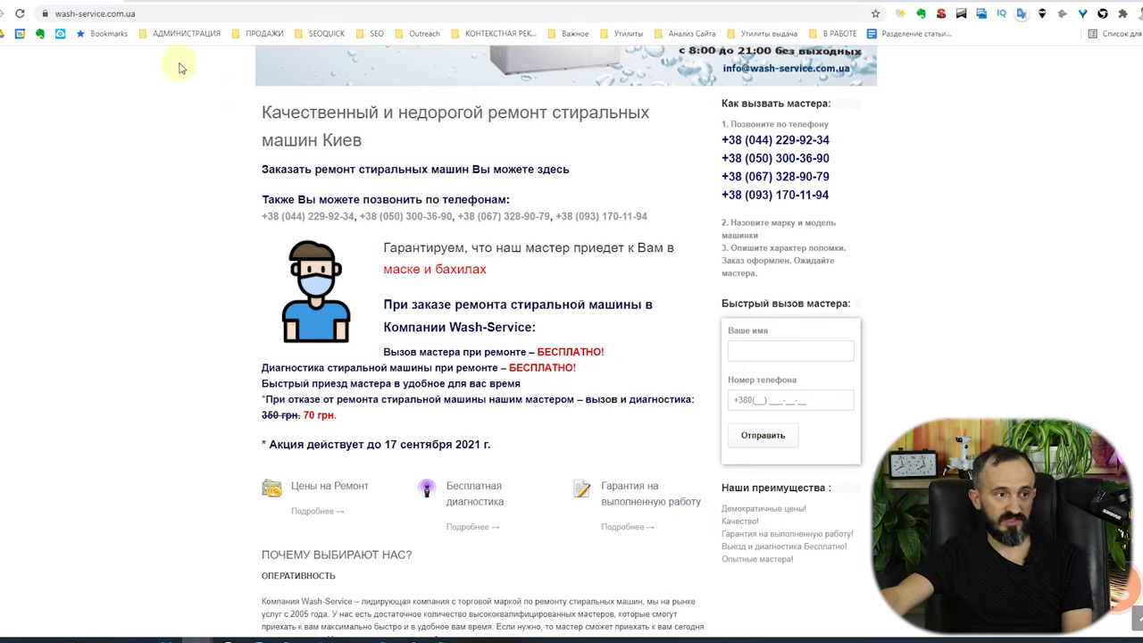
click(170, 11)
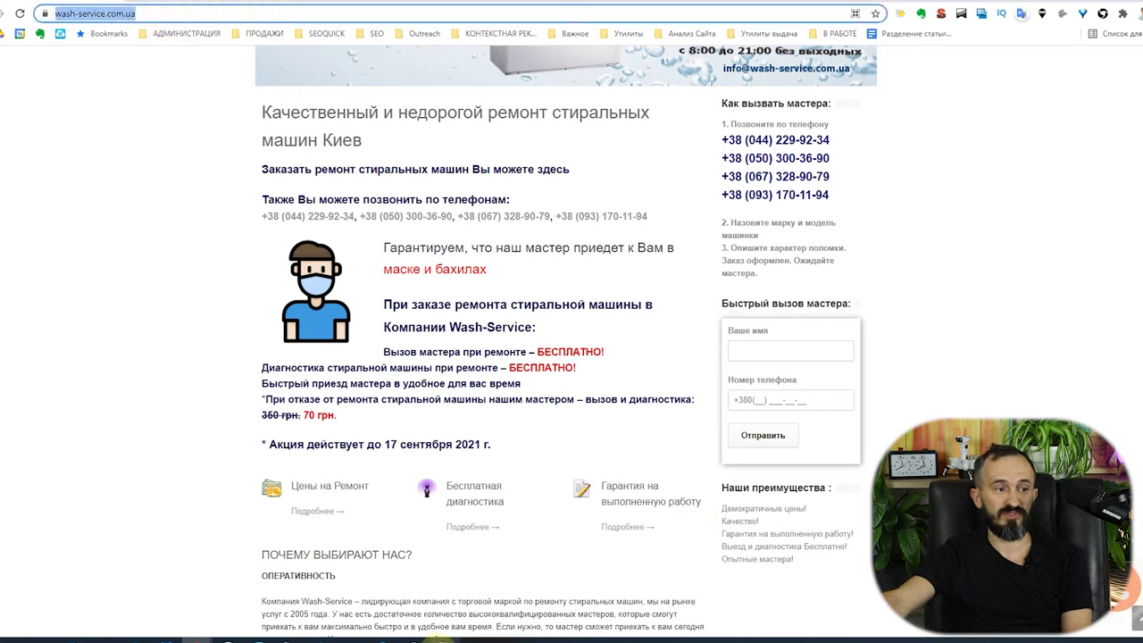
mouse_move(438, 639)
click(444, 594)
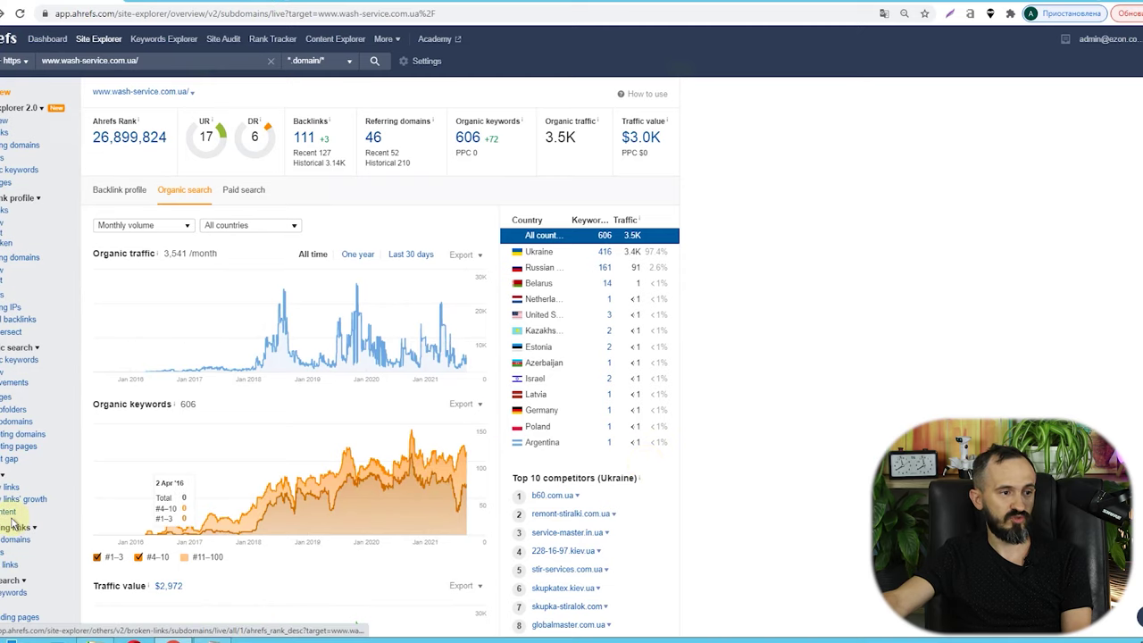
scroll(9, 527, down, 2)
scroll(13, 267, up, 2)
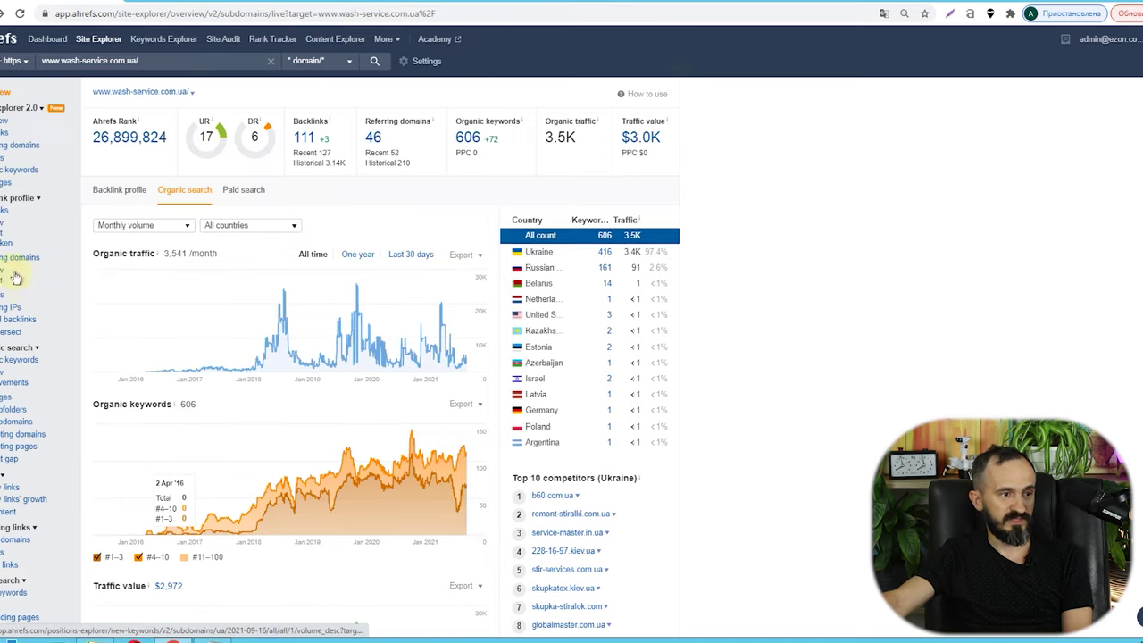
click(4, 398)
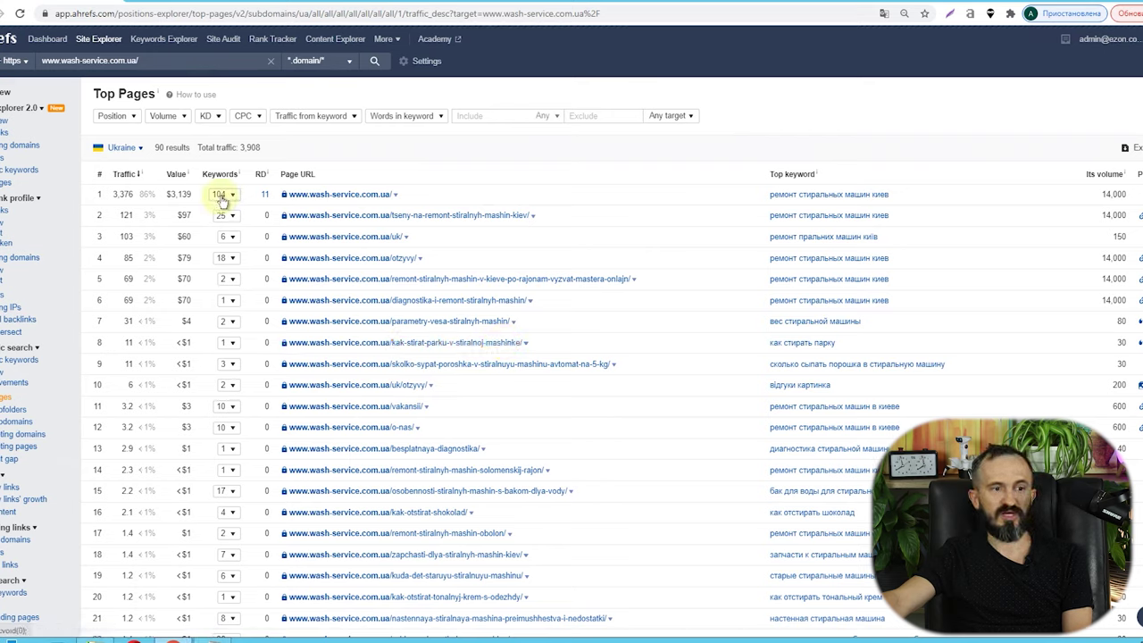
Step: Inspect the ranking keywords of the homepage, the /uk/ page and the /parametry-vesa-stiralnyh-mashin/ page, collapsing each list after viewing
drag(829, 206, 768, 205)
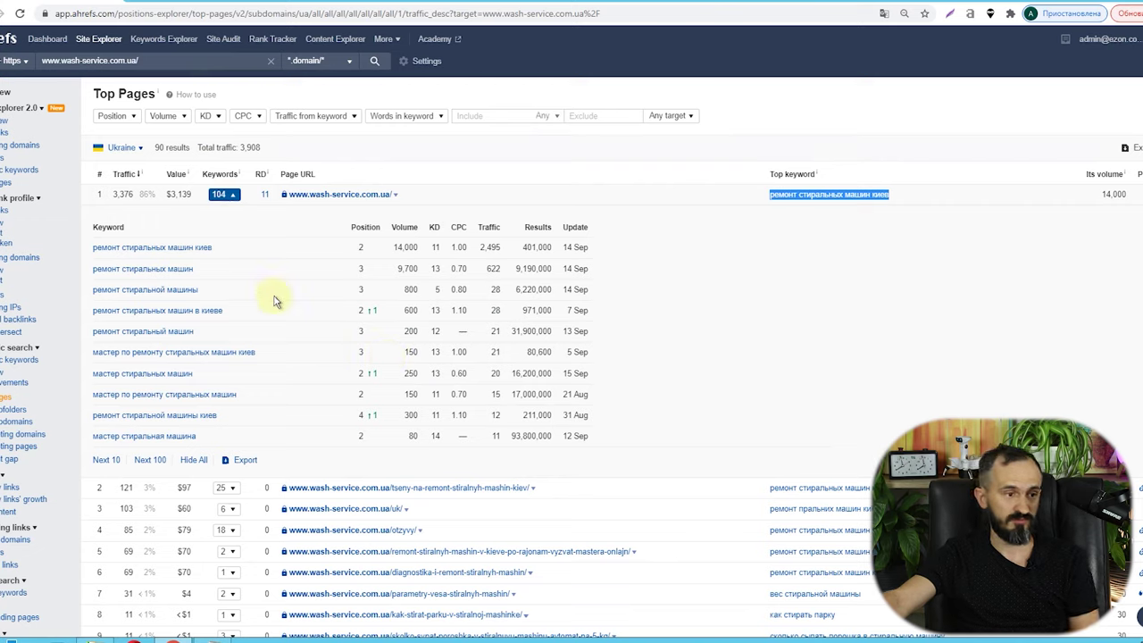
click(229, 202)
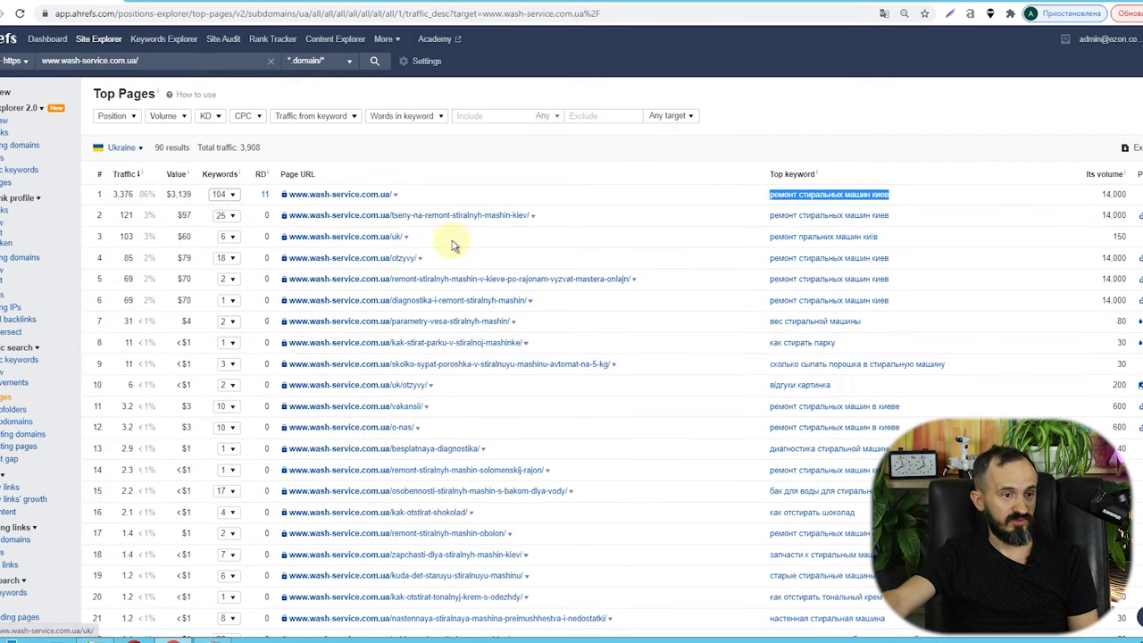
click(229, 239)
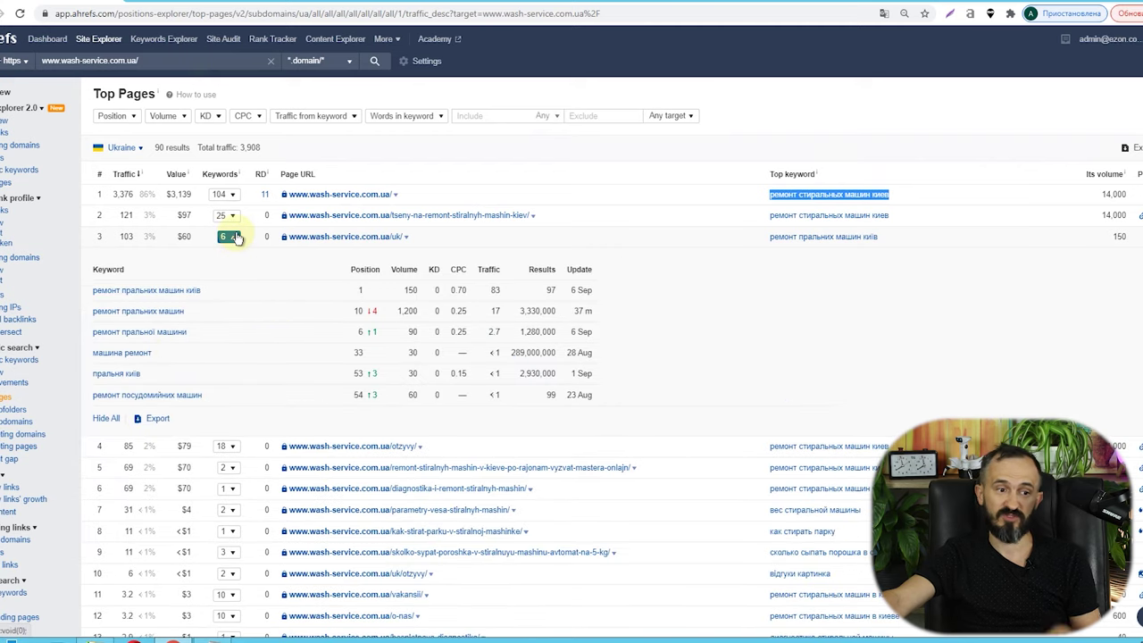
click(229, 237)
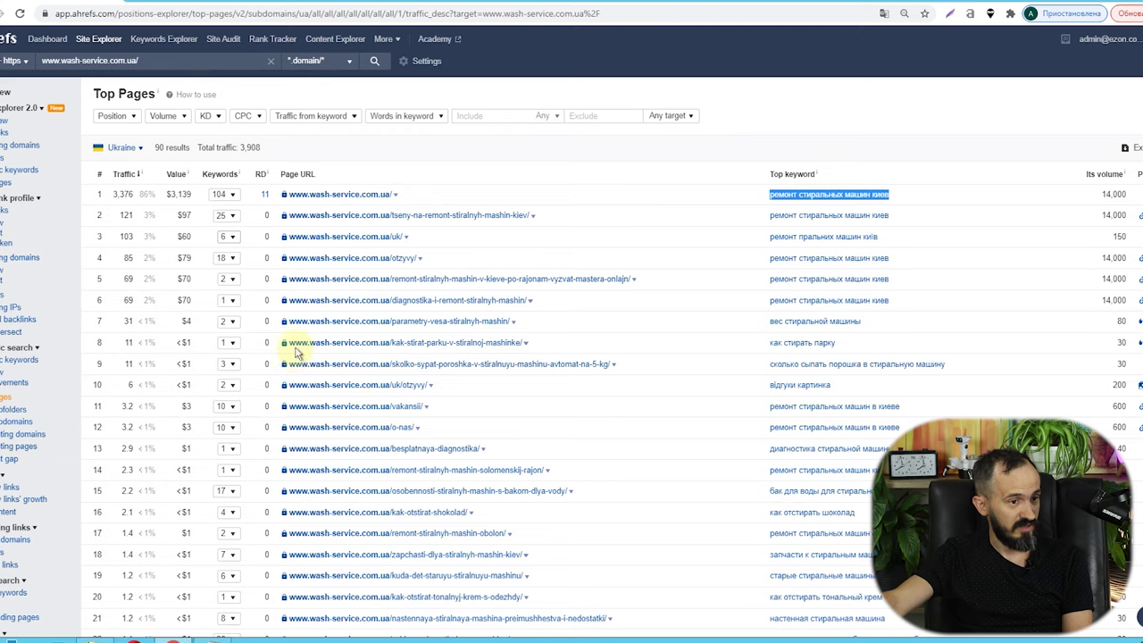
click(236, 322)
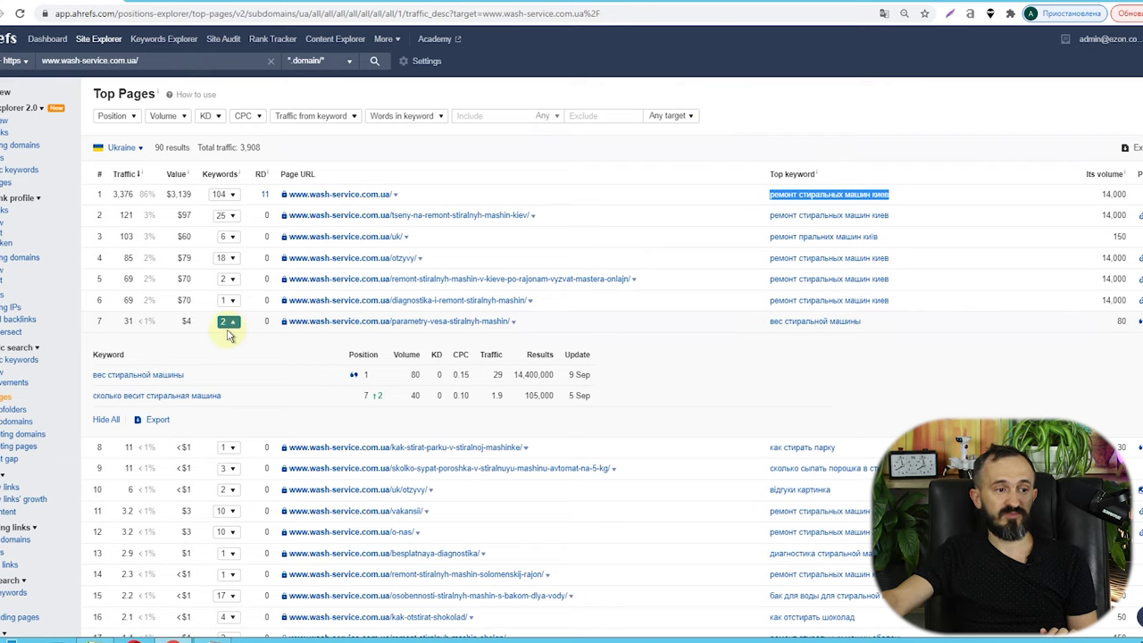
click(229, 324)
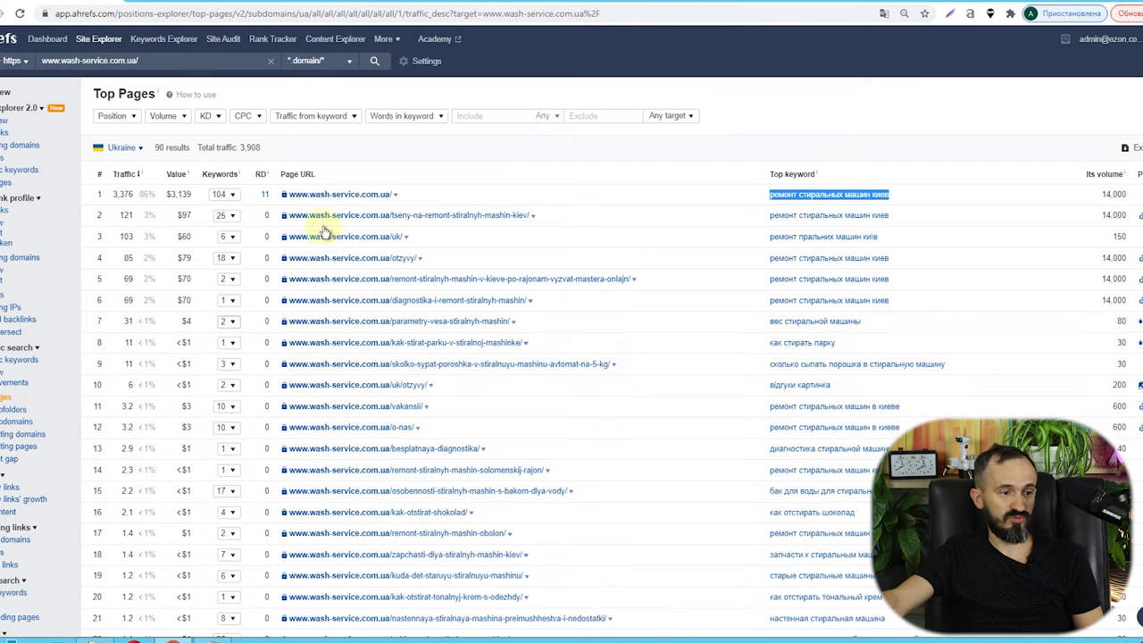
Step: Open the /ochistka-stiralnoj-mashiny-ot-pleseni/ article from the Top Pages list, review it with the callback popup dismissed, and return to the report
scroll(346, 417, down, 3)
scroll(342, 422, down, 3)
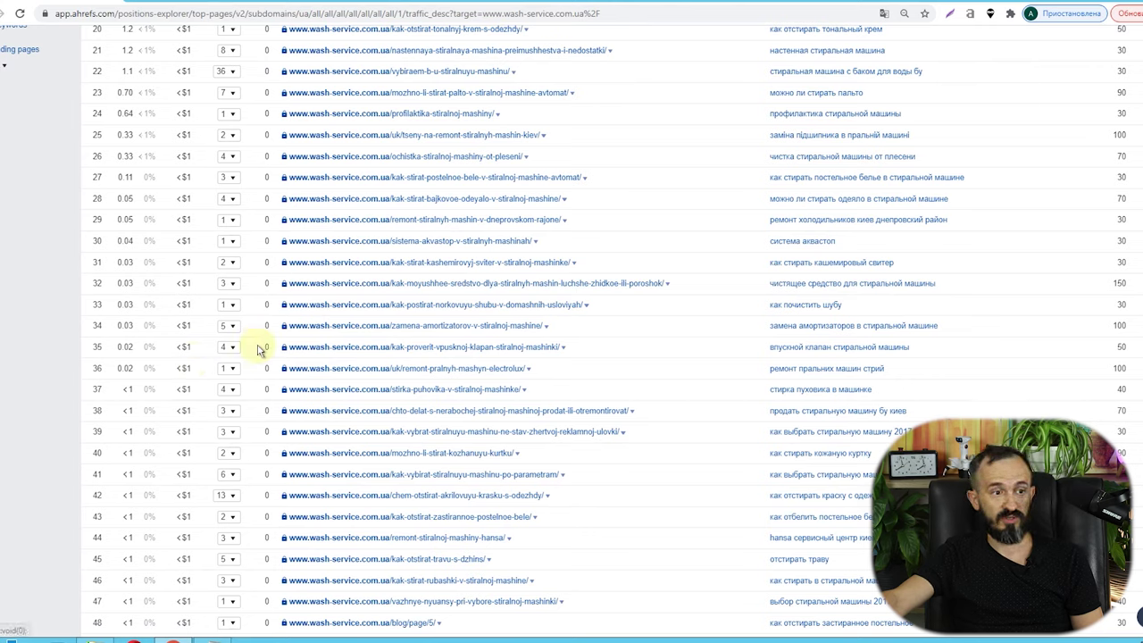
click(232, 158)
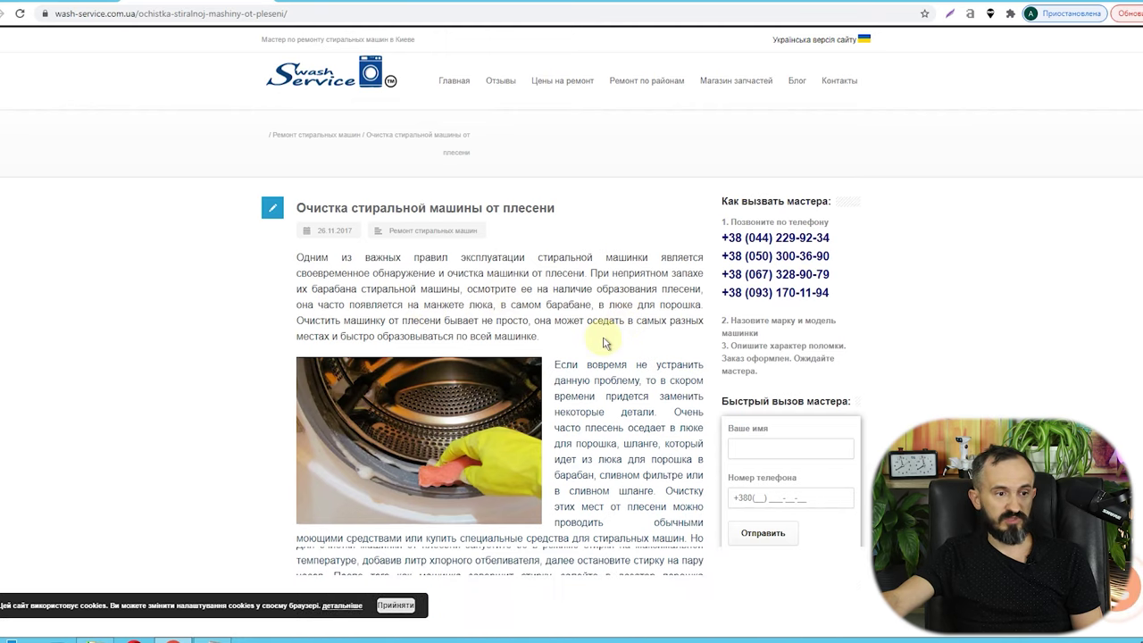
scroll(523, 340, down, 7)
scroll(592, 344, up, 4)
scroll(595, 346, up, 4)
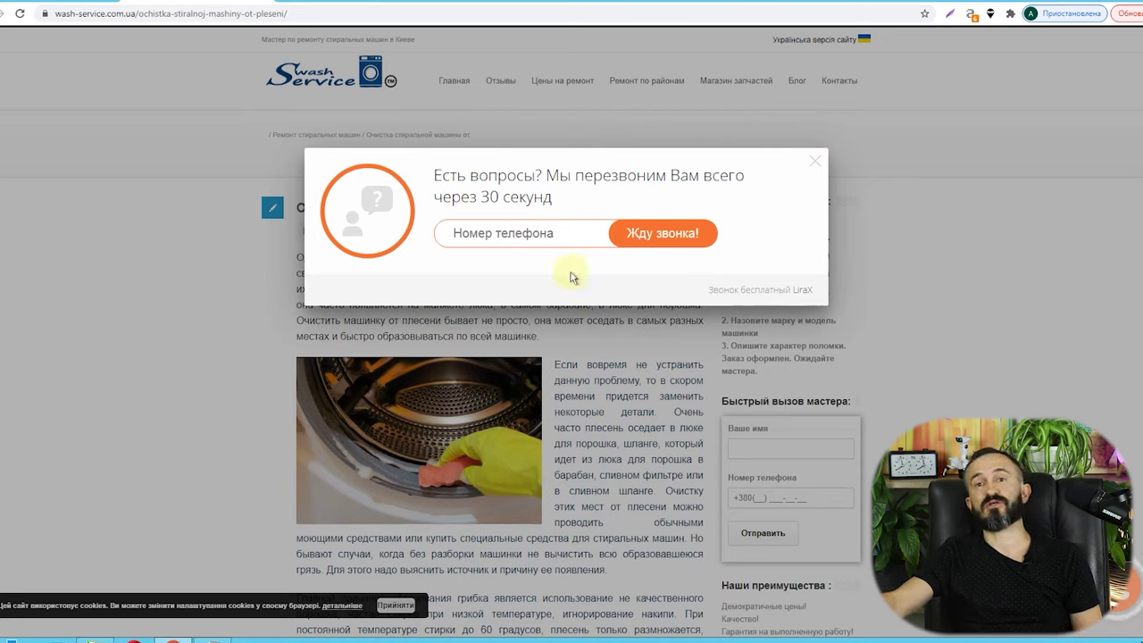
click(816, 159)
scroll(974, 335, down, 9)
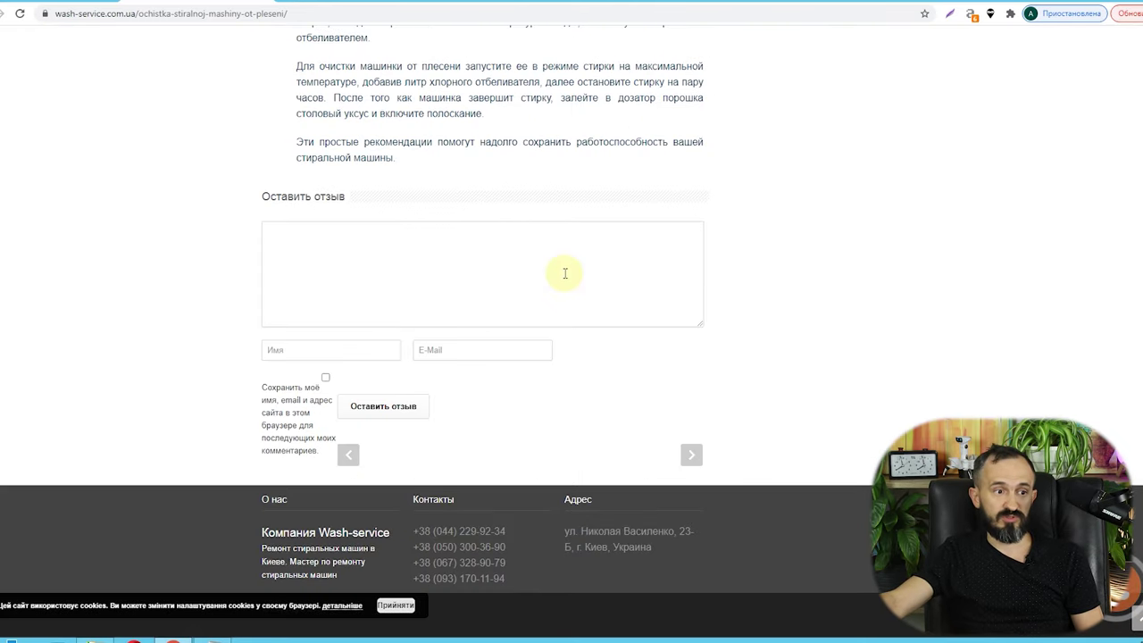
scroll(590, 282, up, 10)
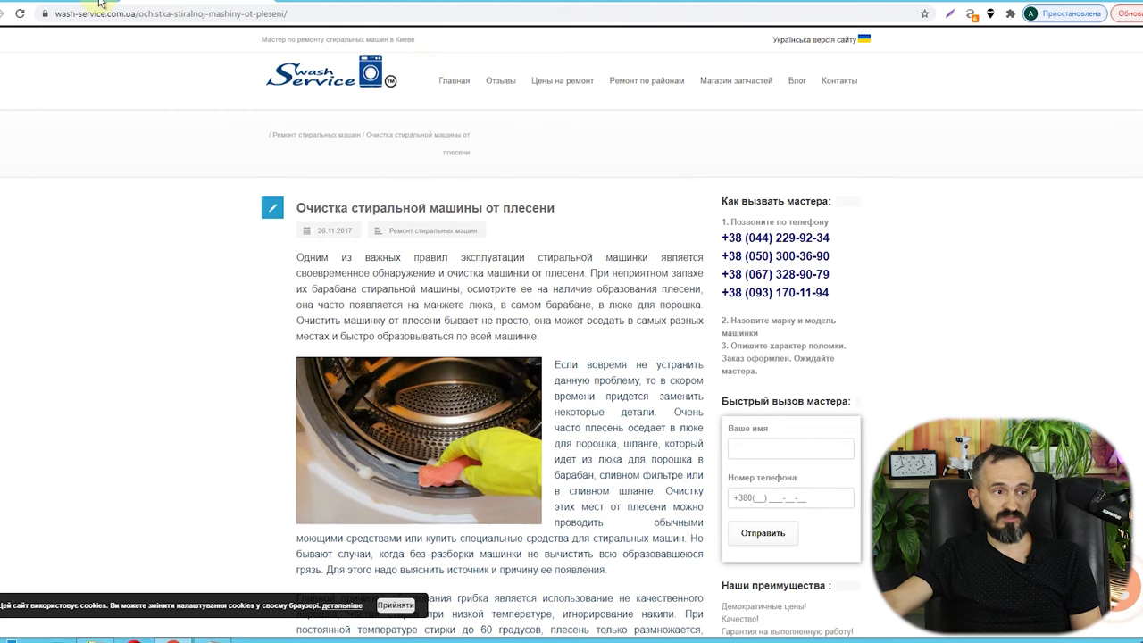
click(91, 3)
scroll(530, 191, up, 8)
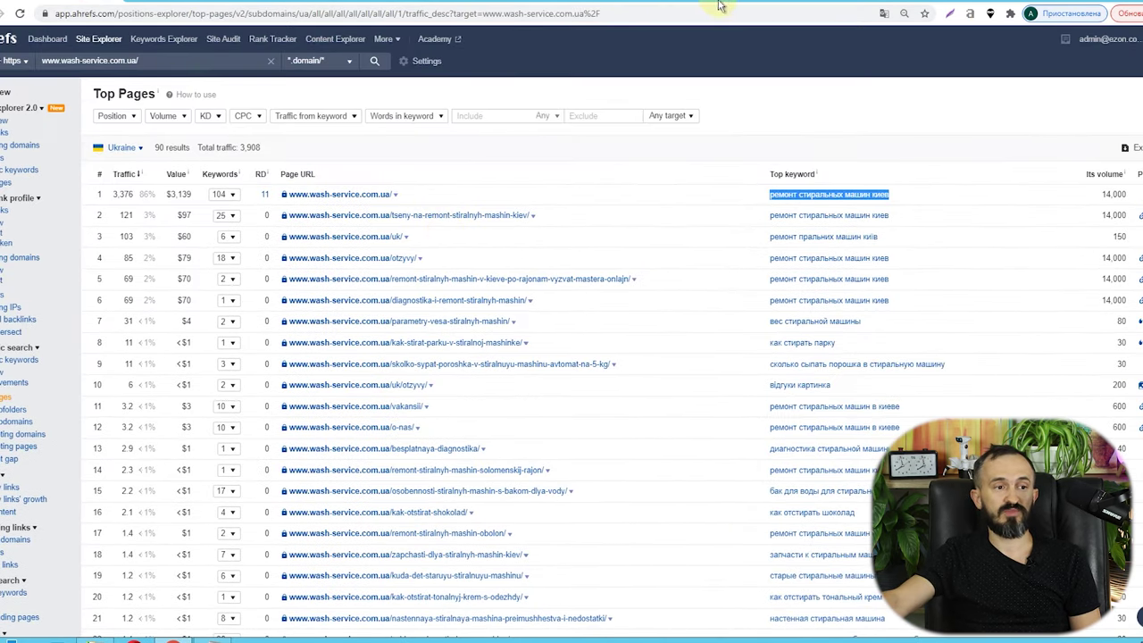
Step: Switch to the wash-service.com.ua homepage and examine its offer, brand logos, long repair text and the district repair pages in its navigation
key(alt+Tab)
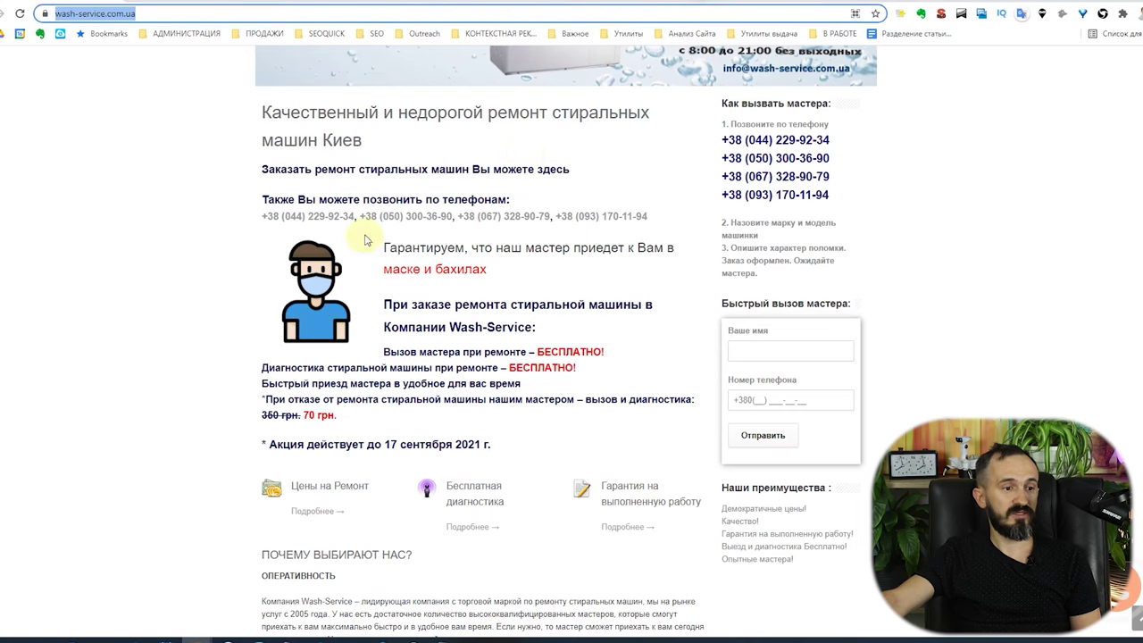
scroll(446, 396, up, 5)
scroll(593, 376, down, 5)
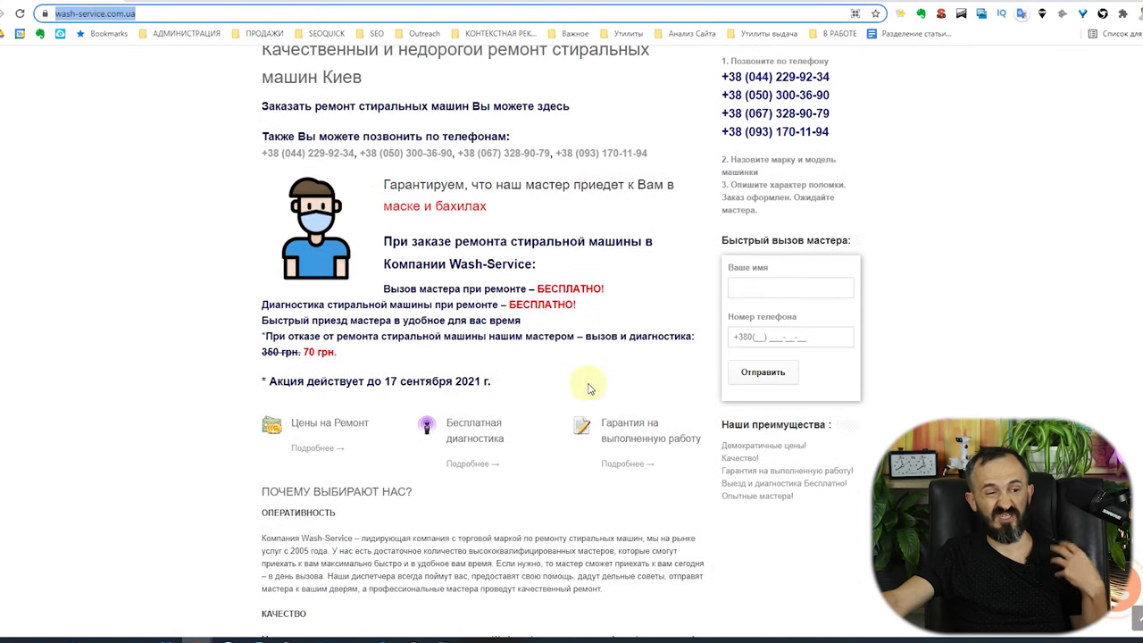
scroll(589, 381, down, 3)
scroll(568, 402, down, 5)
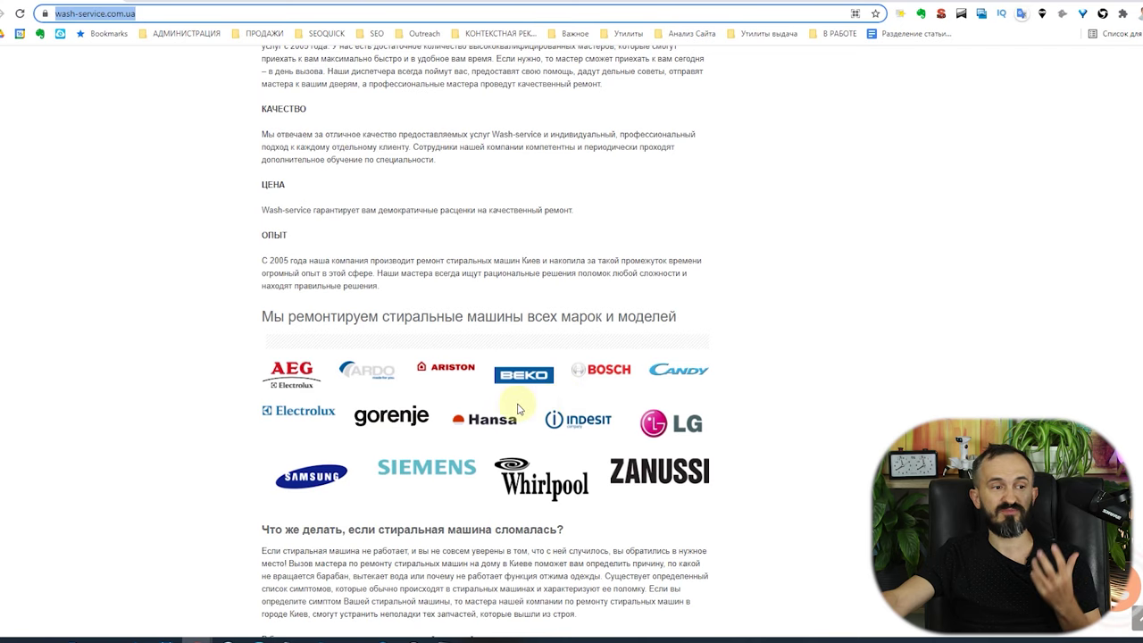
scroll(518, 404, down, 2)
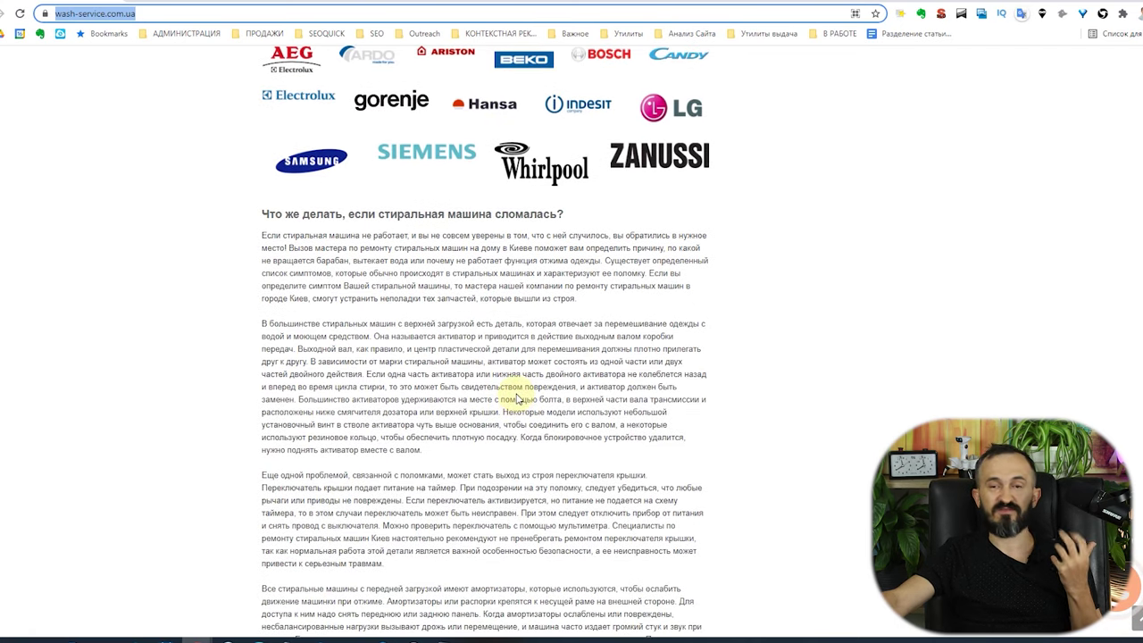
scroll(520, 388, down, 1)
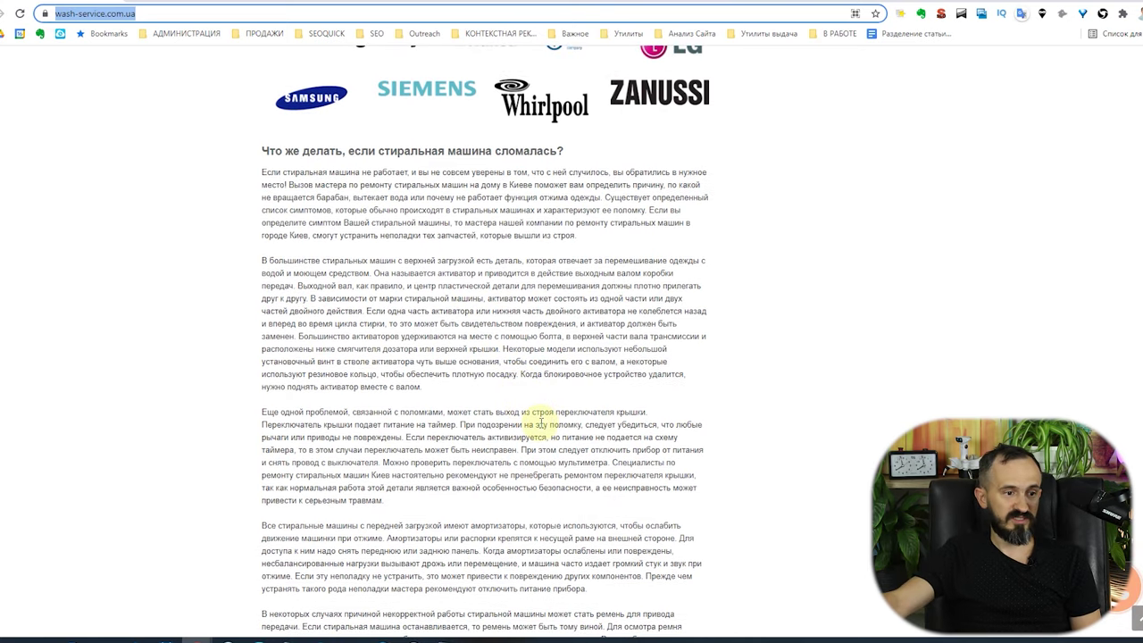
scroll(541, 421, up, 10)
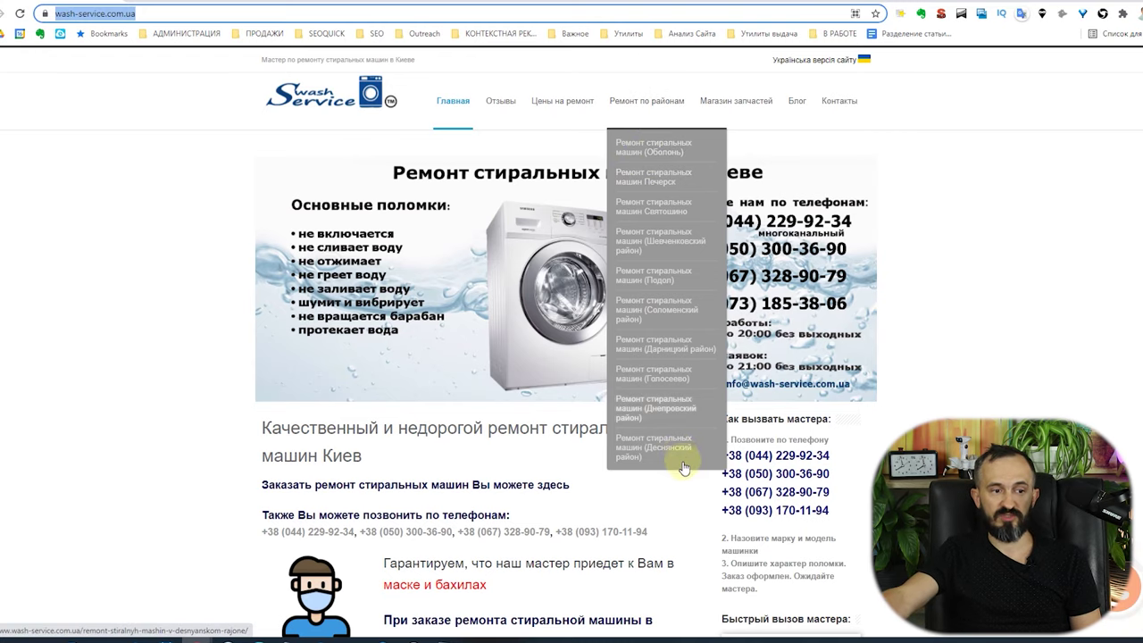
Step: Open the Dneprovsky district washing machine repair page and review its text about machine sounds and signals
click(670, 403)
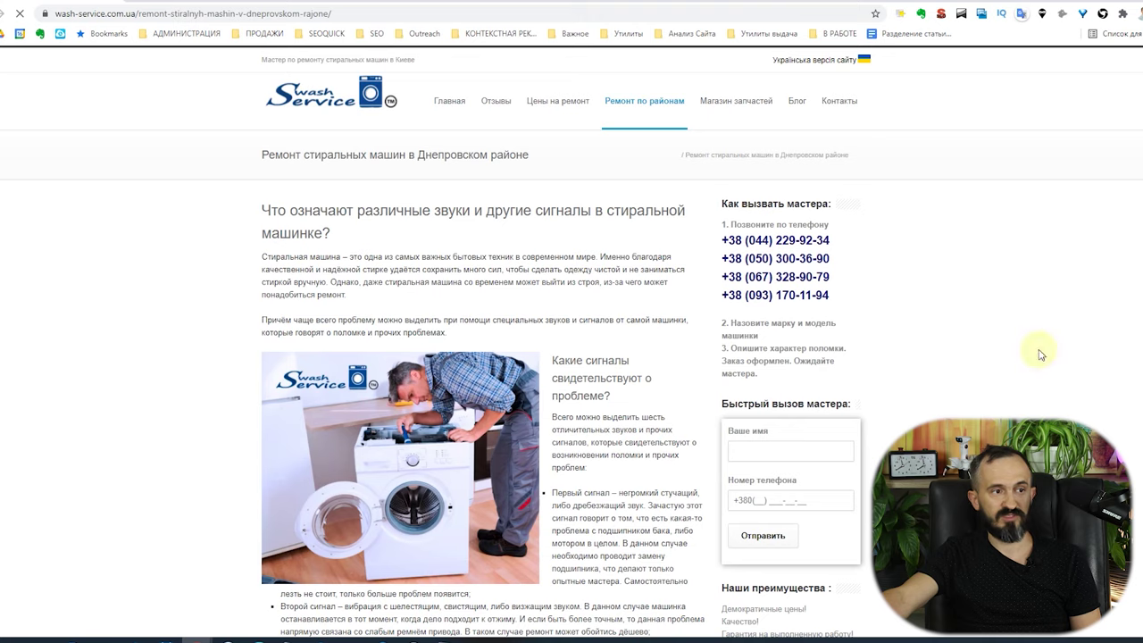
scroll(665, 438, down, 4)
scroll(652, 458, up, 4)
Step: Open the Pechersk district repair page, review its text and contact blocks down to the footer, and return to the homepage
mouse_move(644, 100)
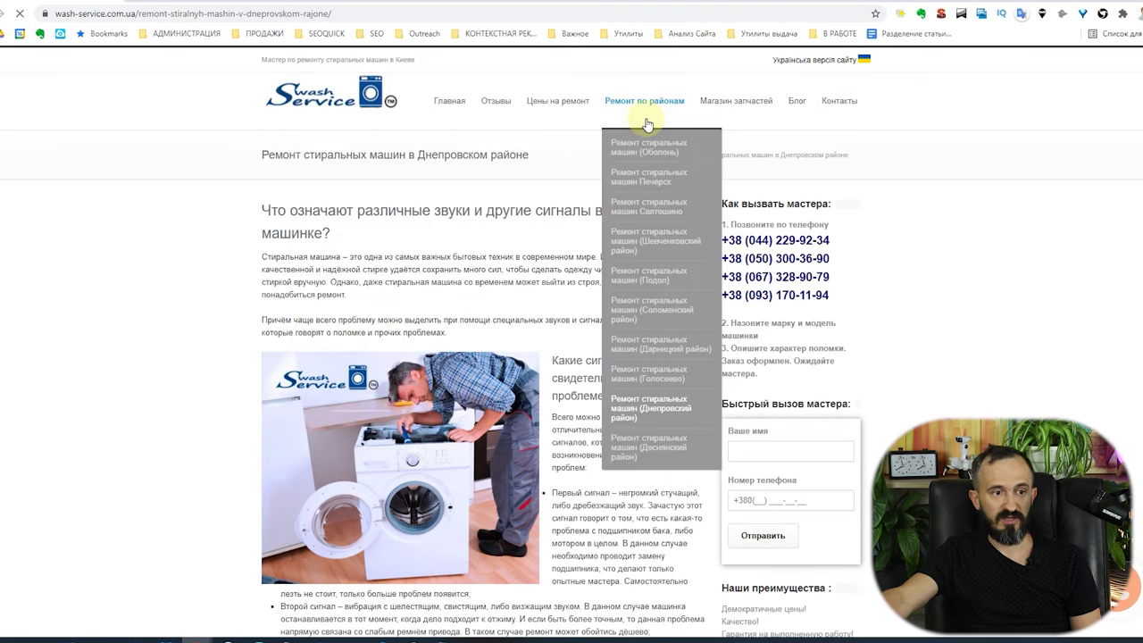
click(666, 176)
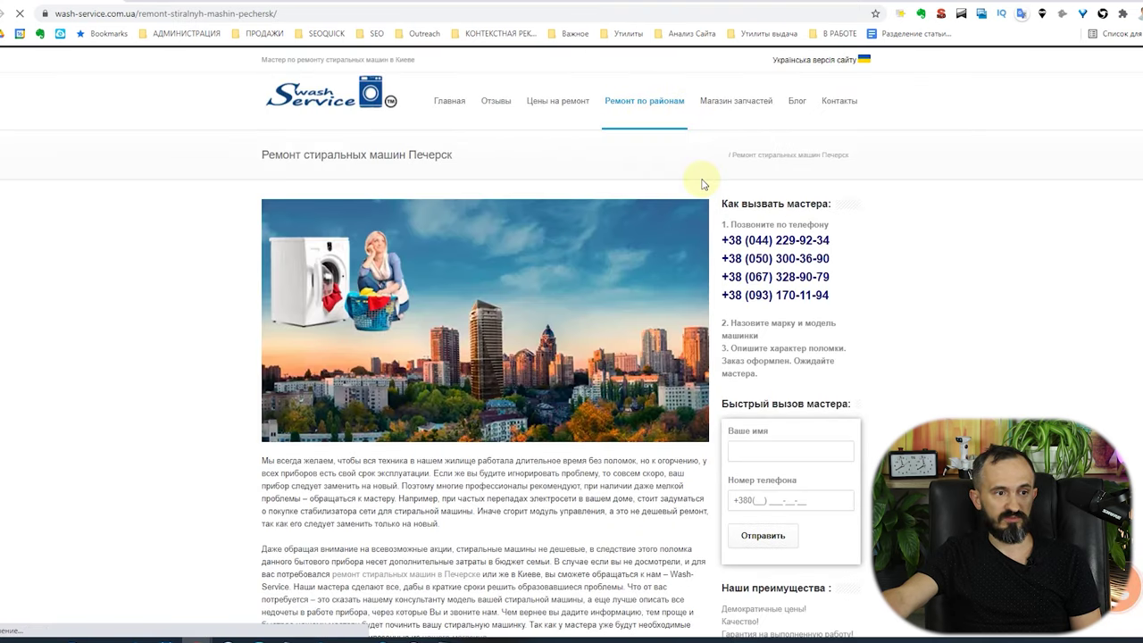
scroll(479, 477, down, 5)
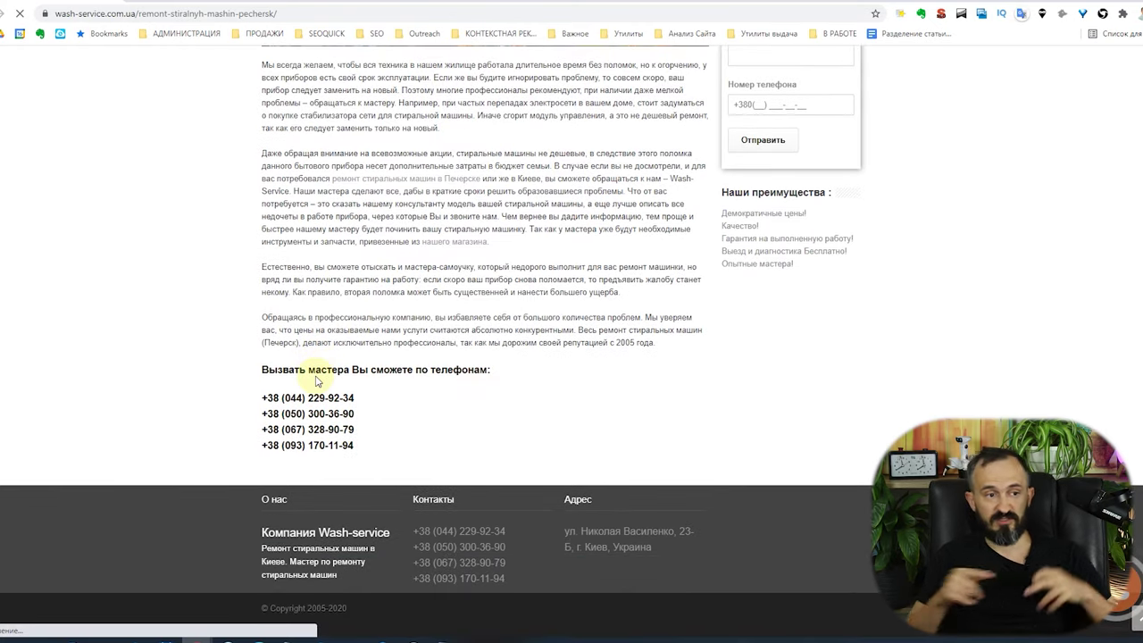
scroll(322, 375, up, 4)
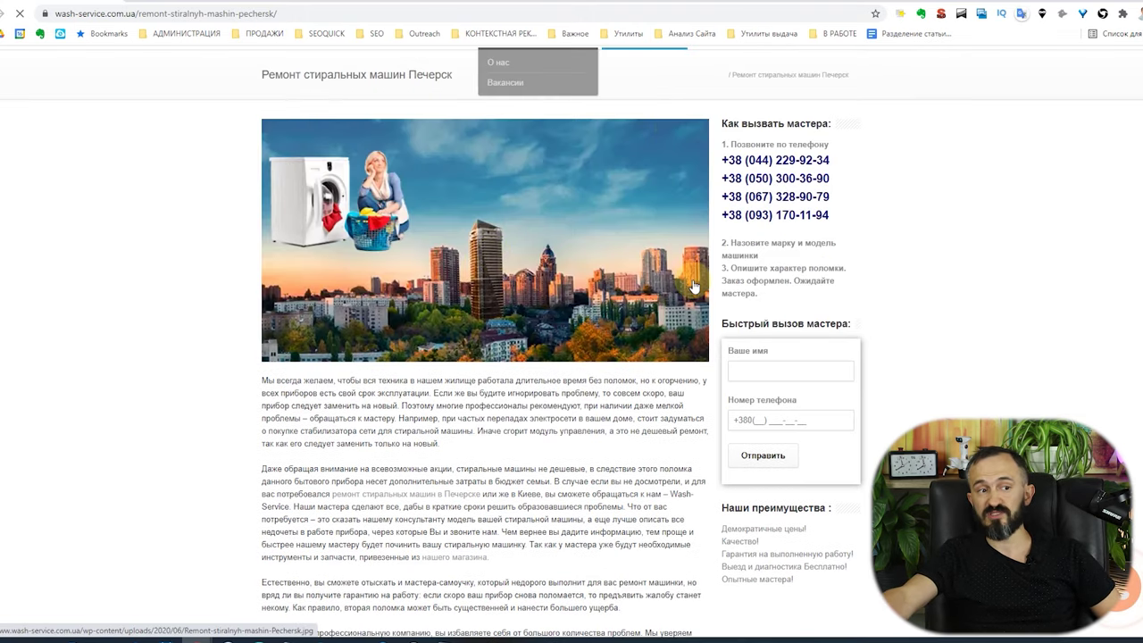
scroll(679, 349, up, 2)
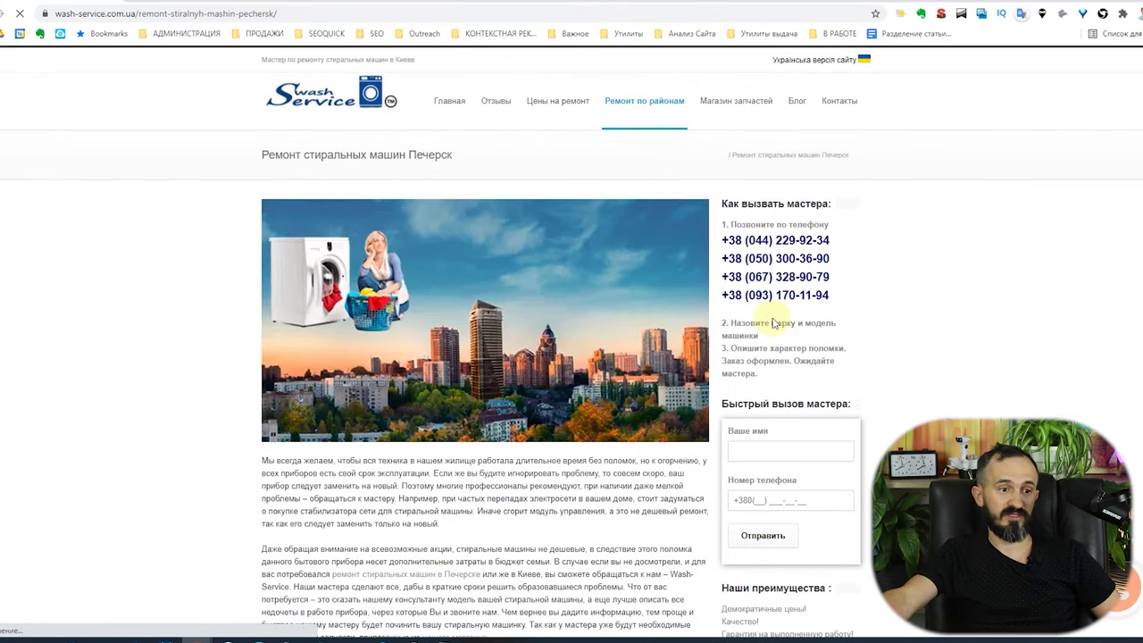
scroll(739, 374, down, 2)
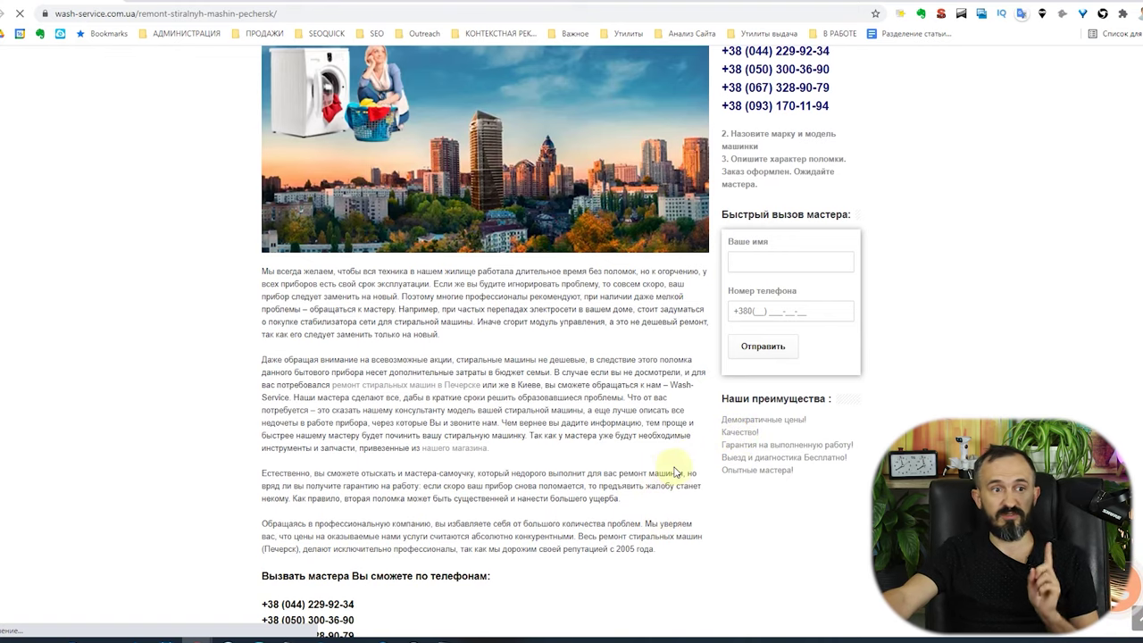
scroll(665, 384, up, 3)
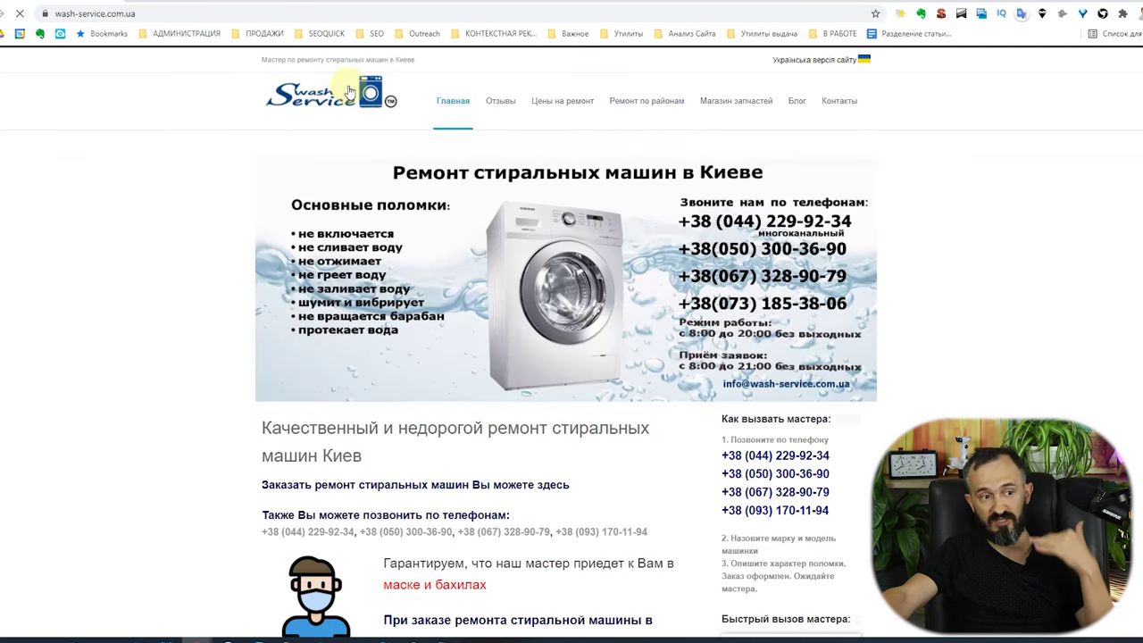
Step: Examine the homepage's free call-out offer, the "Почему выбирают нас" section and the serviced brand logos
scroll(571, 313, down, 4)
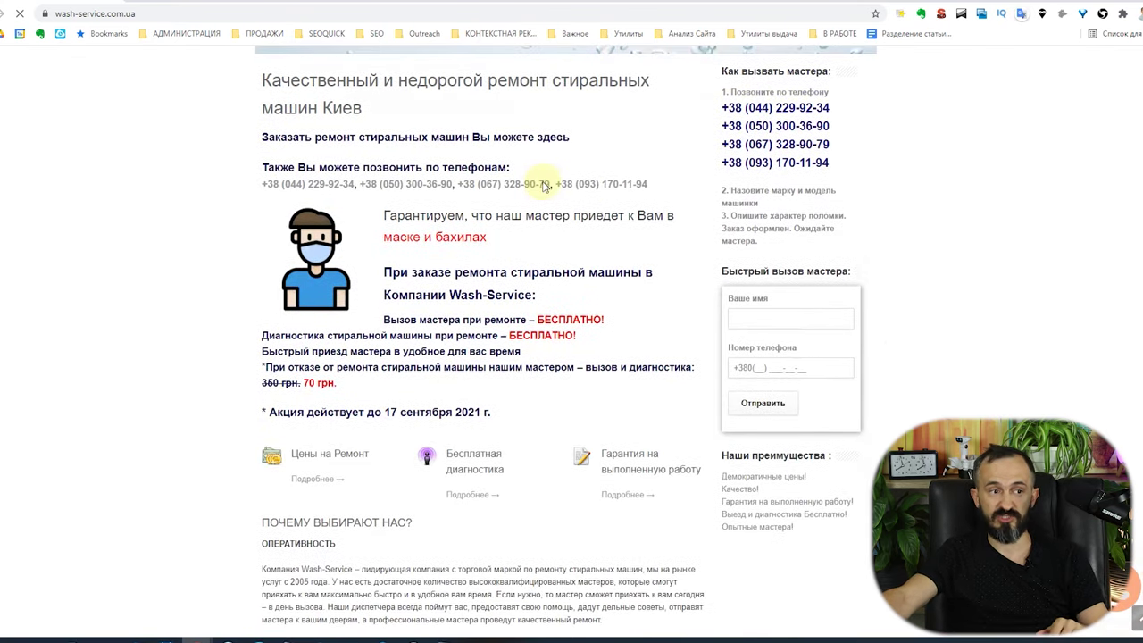
scroll(601, 312, down, 9)
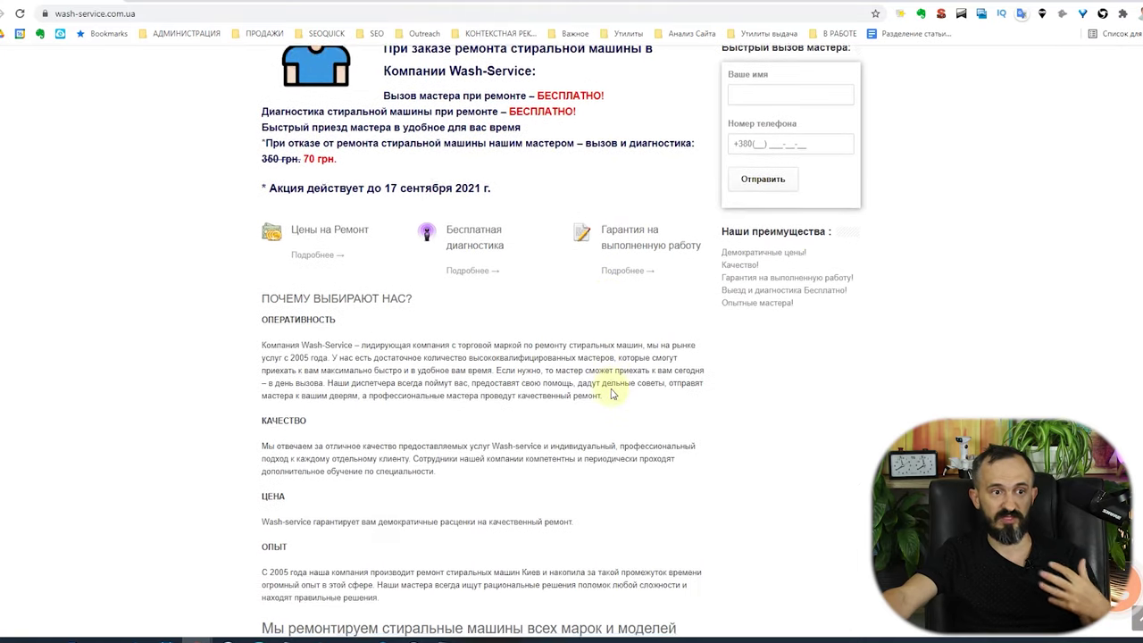
scroll(599, 414, down, 5)
scroll(600, 413, up, 5)
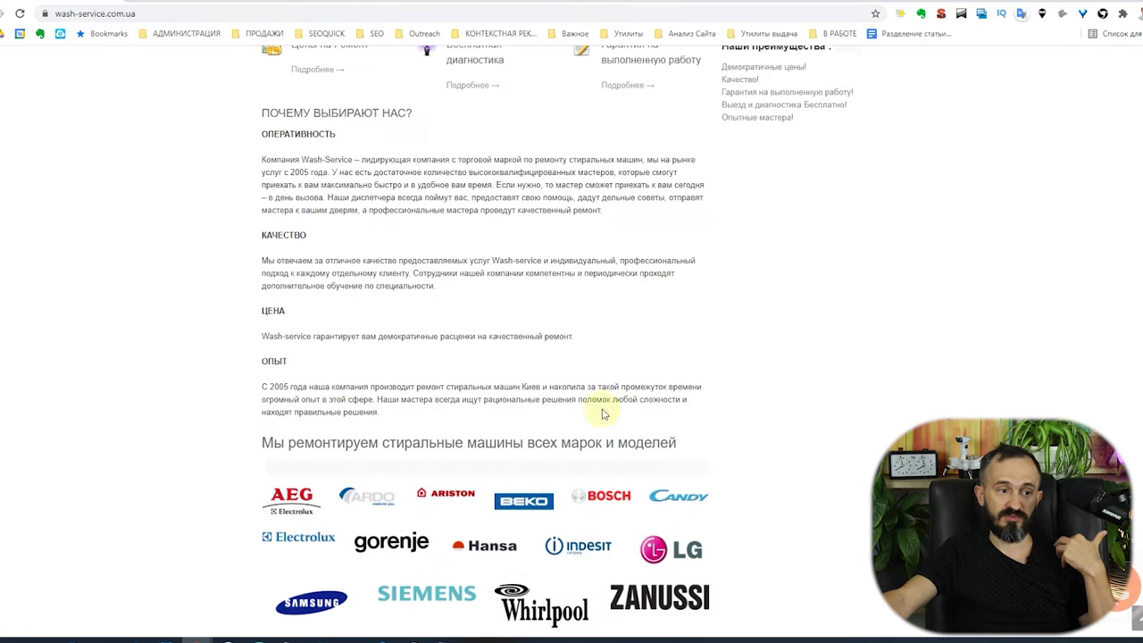
scroll(513, 469, up, 4)
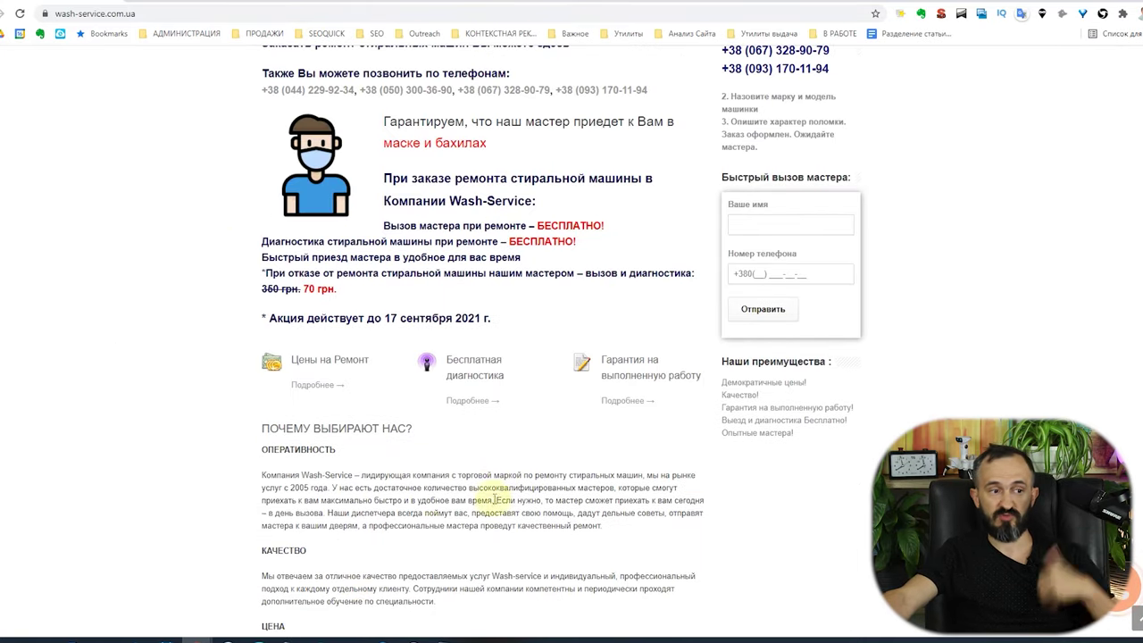
scroll(620, 443, up, 3)
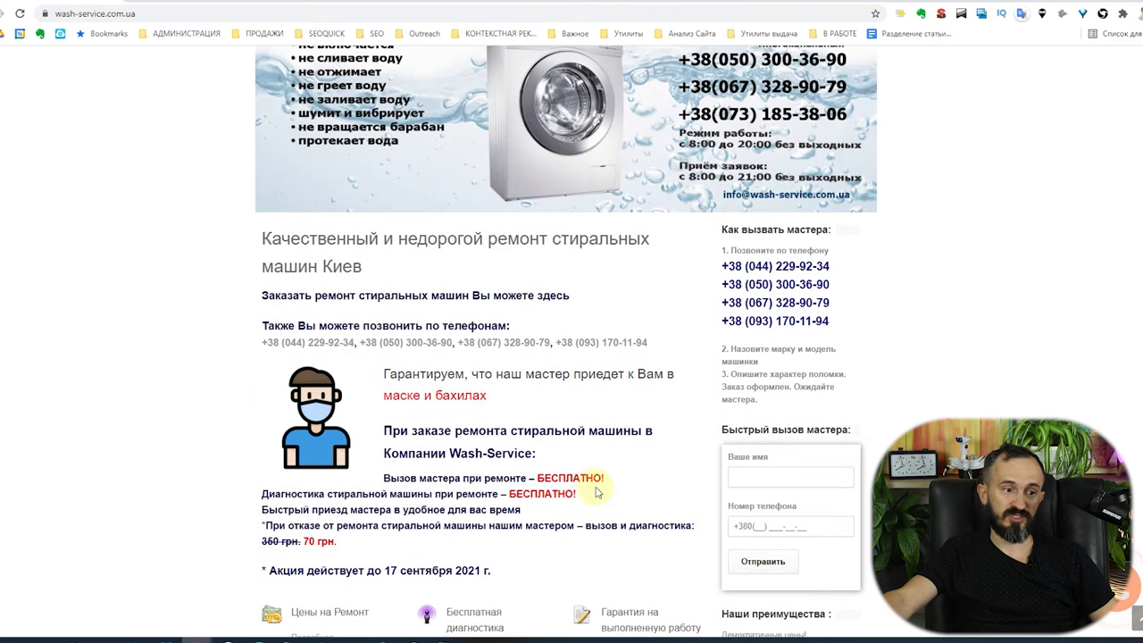
drag(598, 493, 500, 53)
click(959, 334)
scroll(960, 334, up, 2)
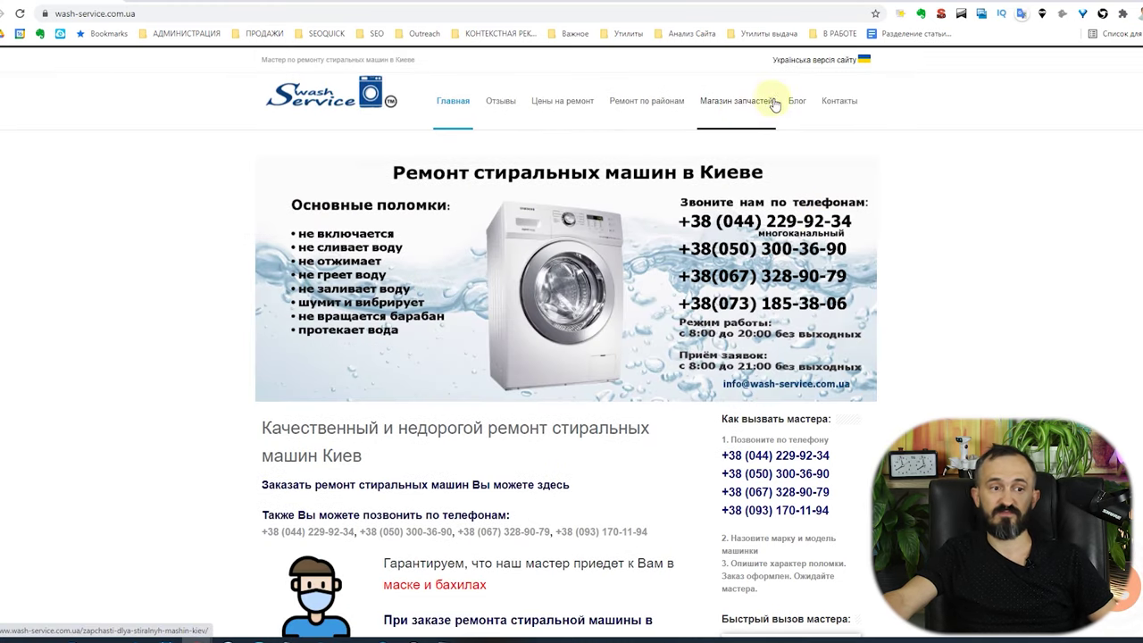
Step: Check the homepage's navigation submenus, then its FAQ, contact block and footer at the end of the page
mouse_move(796, 108)
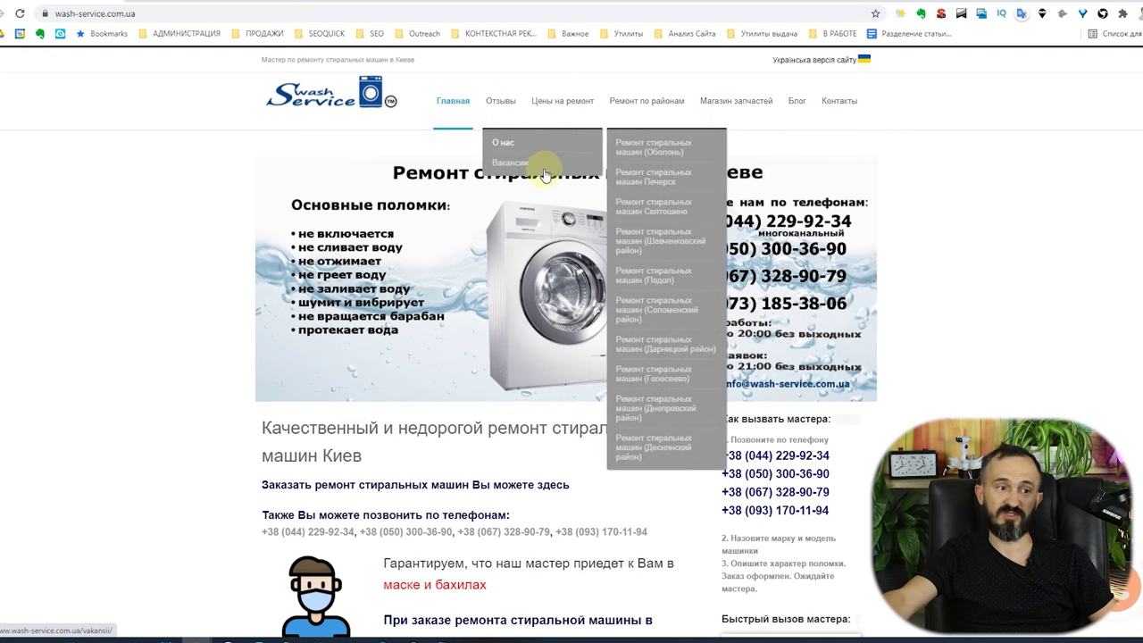
scroll(531, 166, down, 10)
scroll(263, 380, down, 10)
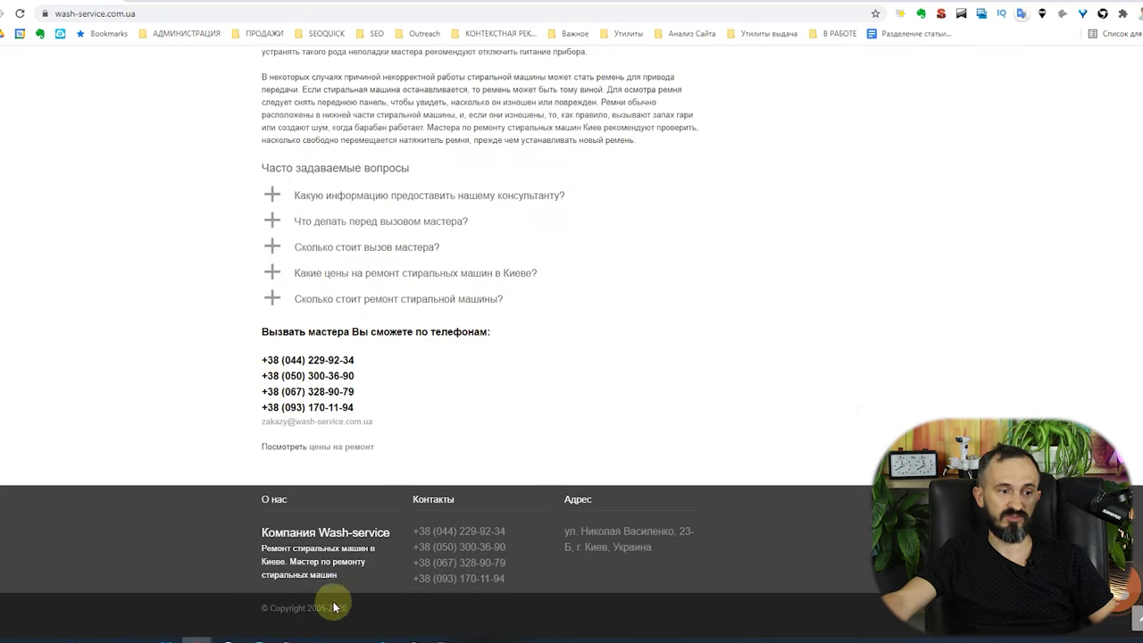